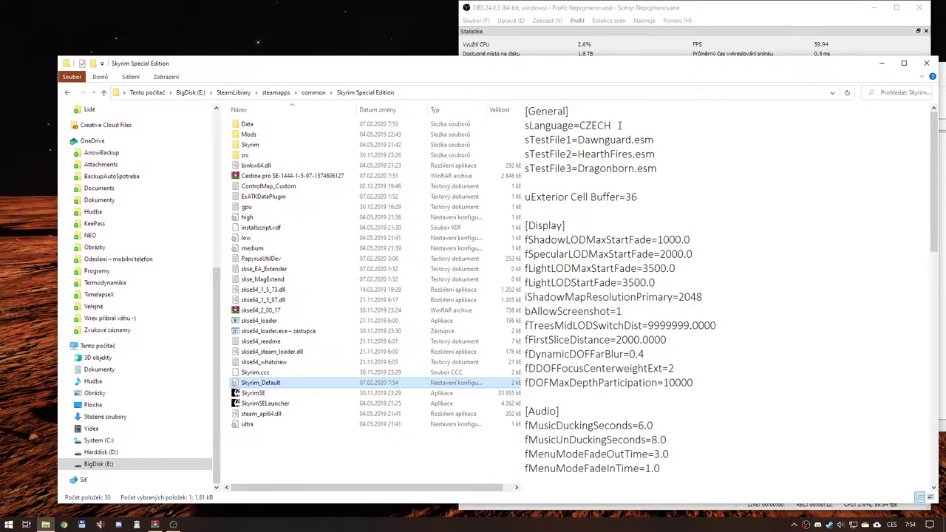
# Look through the files in the game's Data folder and preview Skyrim_Default in the Skyrim Special Edition folder
pyautogui.doubleClick(303, 126)
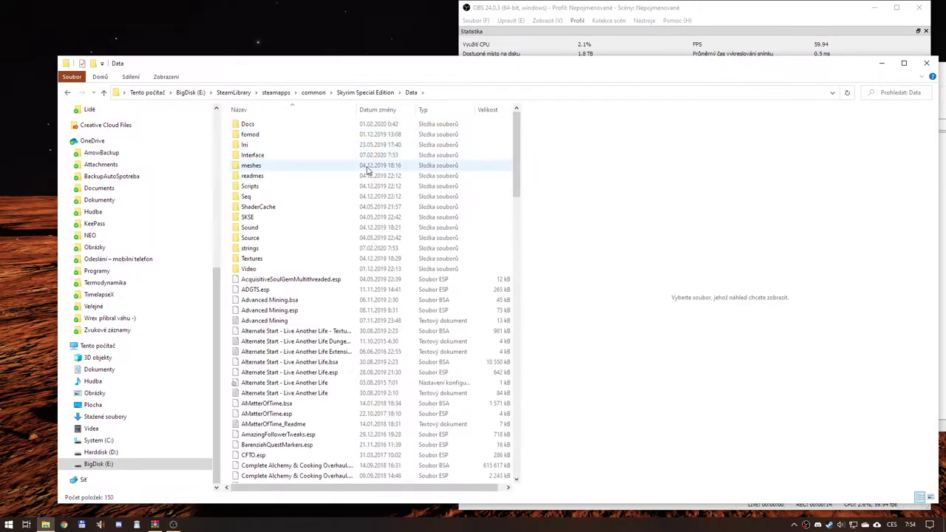
pyautogui.scroll(-8, 318, 349)
pyautogui.scroll(-11, 317, 349)
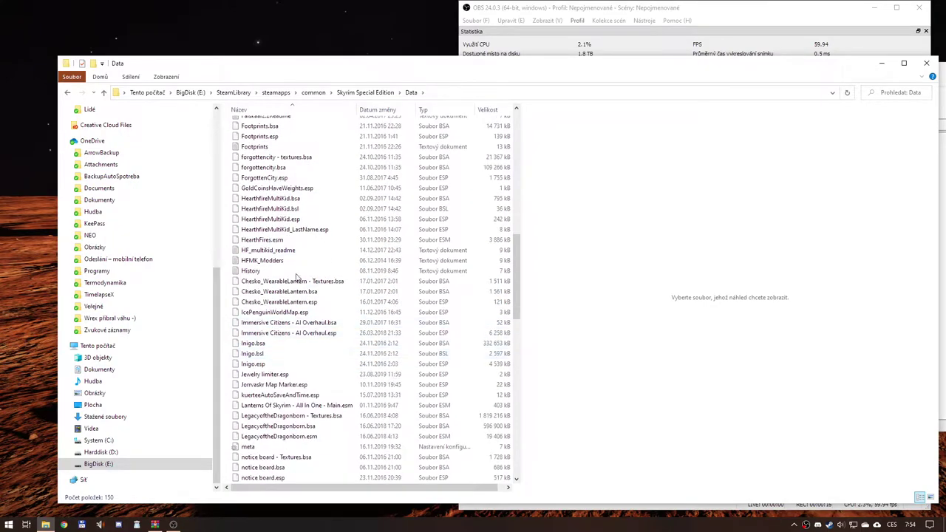
pyautogui.click(363, 92)
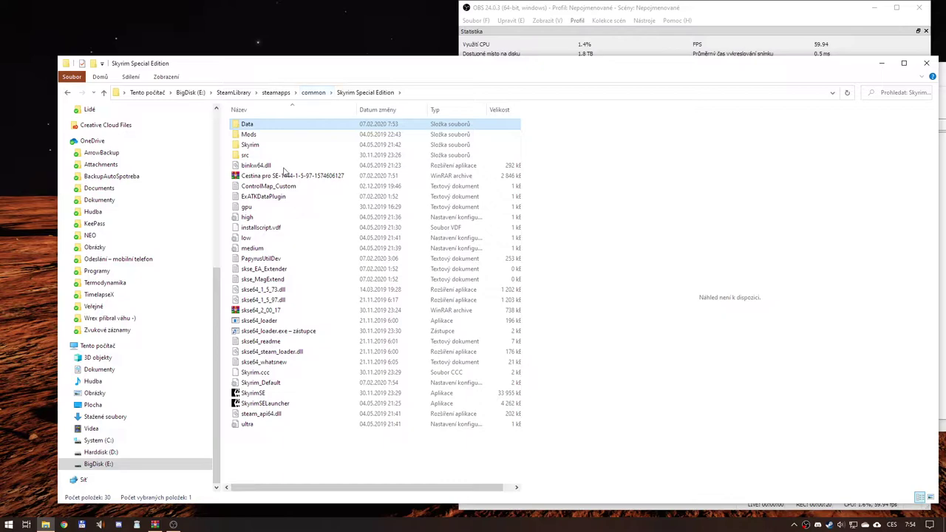
pyautogui.click(290, 384)
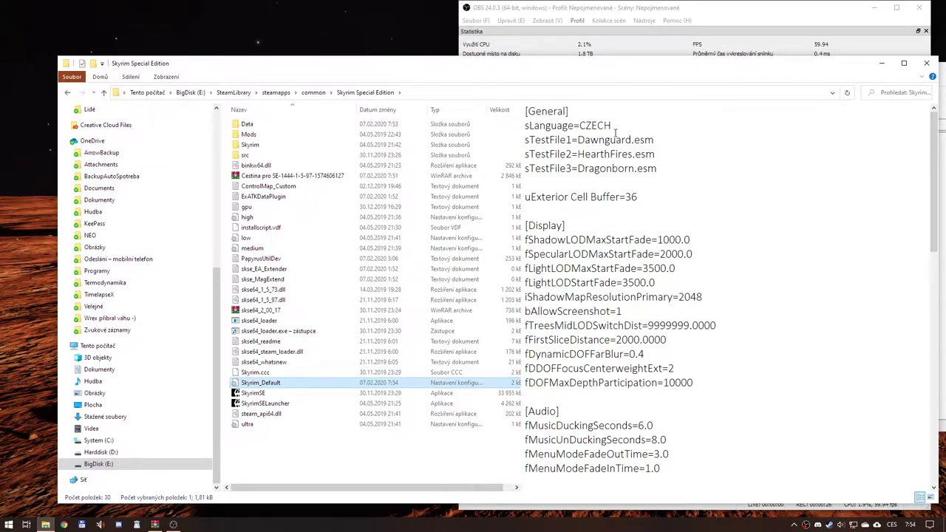
# Launch skse64_loader from Steam and continue from the last saved game
pyautogui.click(818, 20)
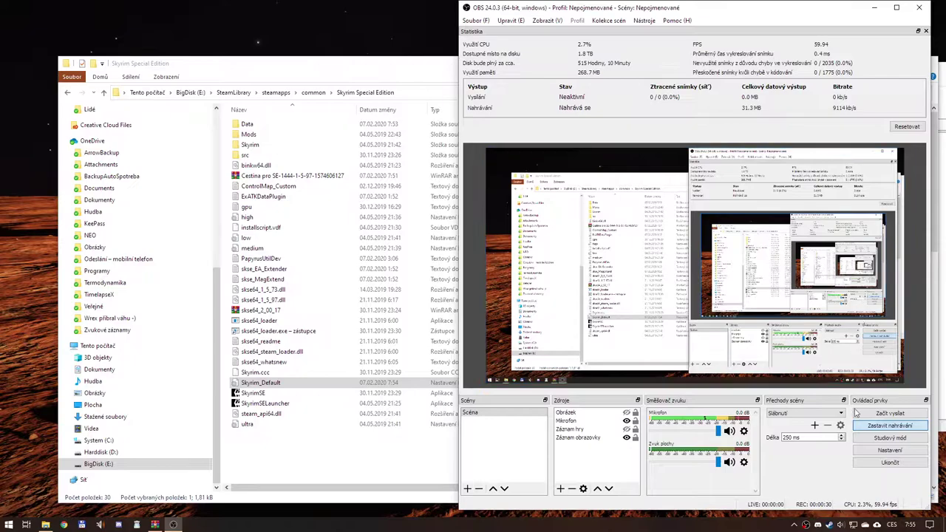
pyautogui.rightClick(829, 525)
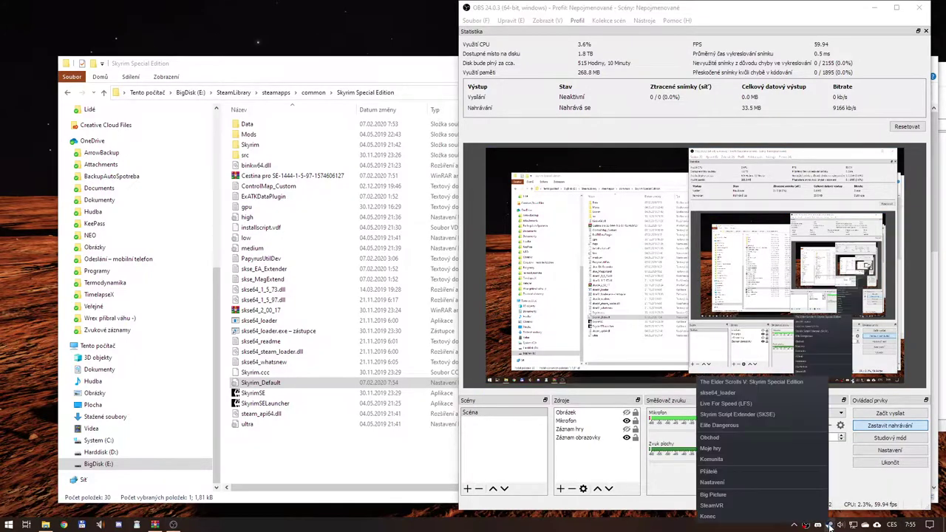
pyautogui.click(715, 394)
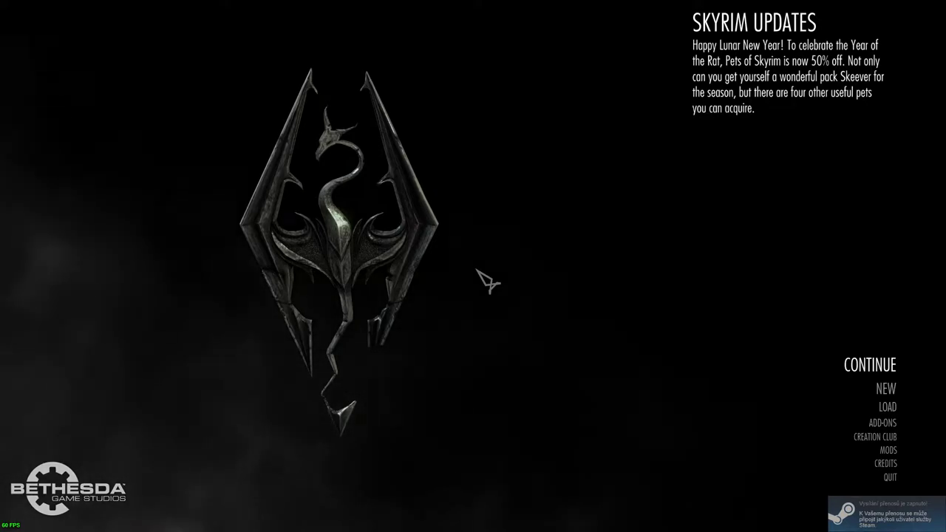
pyautogui.press('Down')
pyautogui.press('Up')
pyautogui.press('Return')
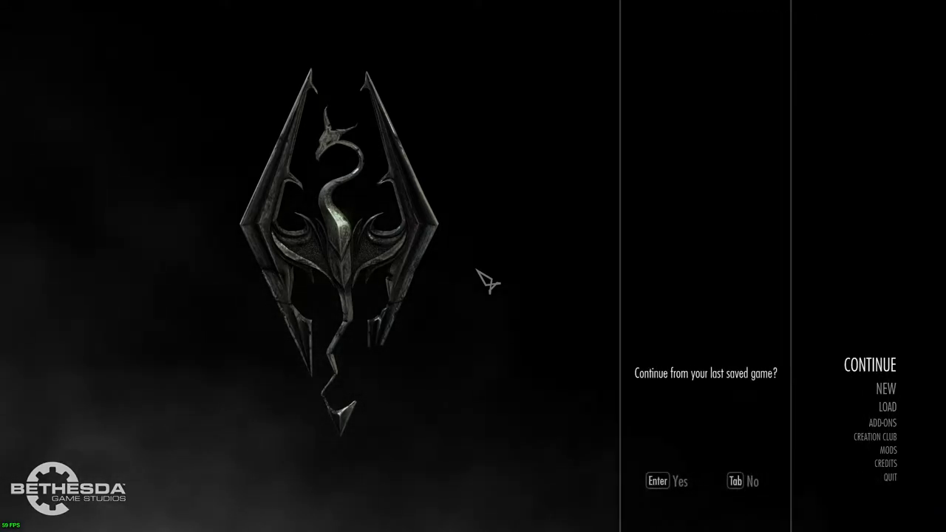
pyautogui.press('Return')
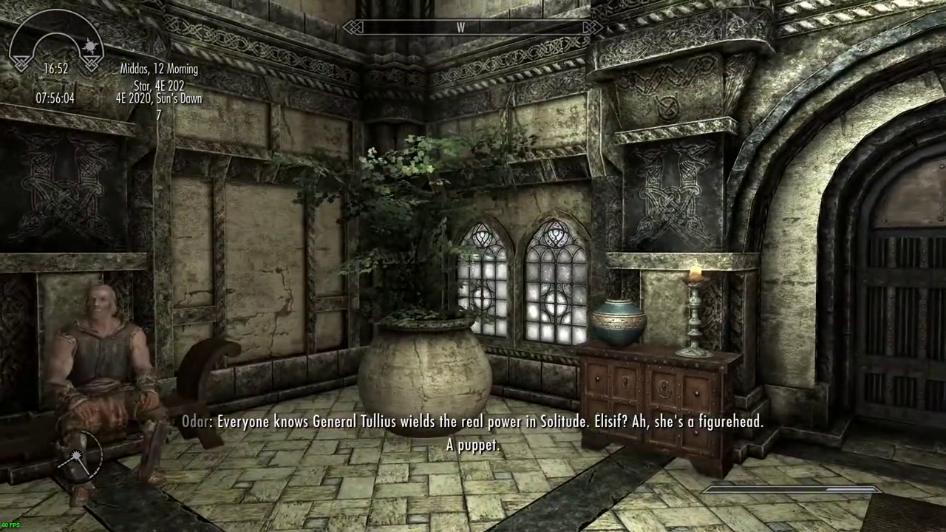
# Open the quest journal, examine the language of the quest names and descriptions through the list, and close it
pyautogui.press('Escape')
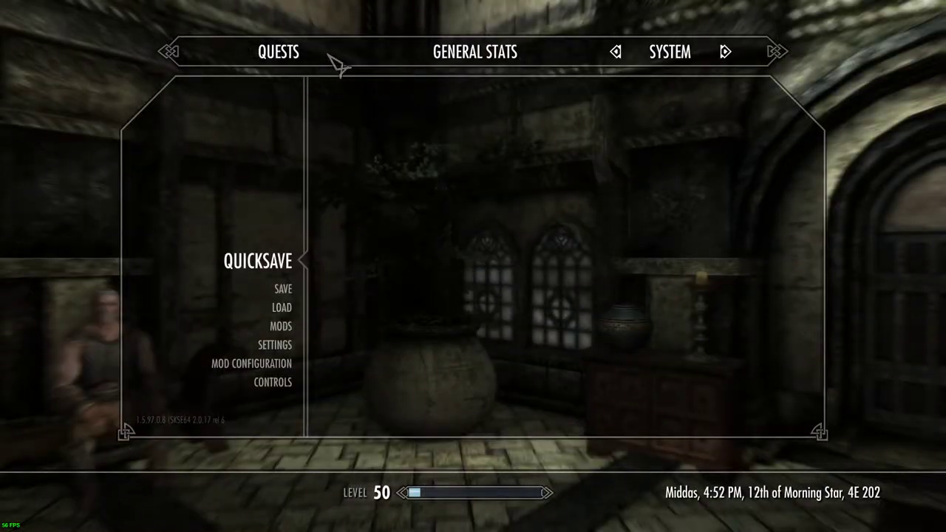
pyautogui.press('Escape')
pyautogui.press('j')
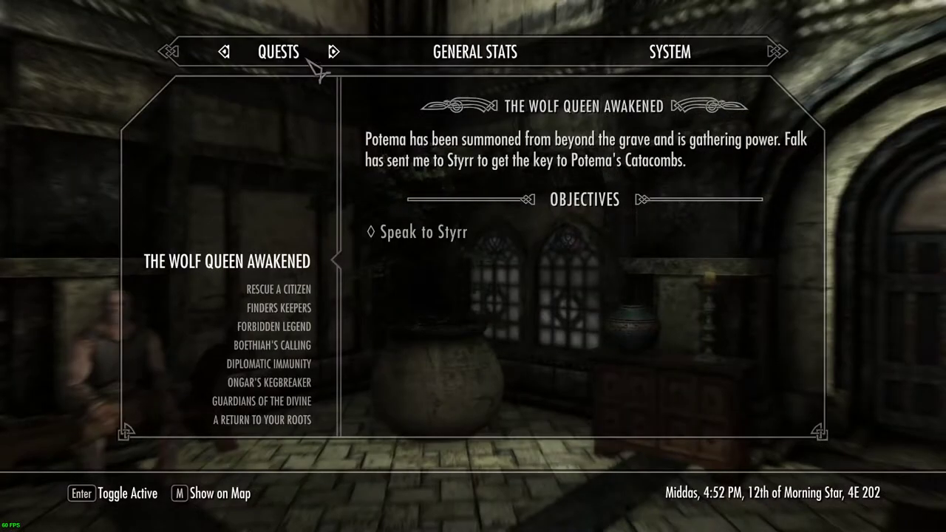
pyautogui.click(273, 289)
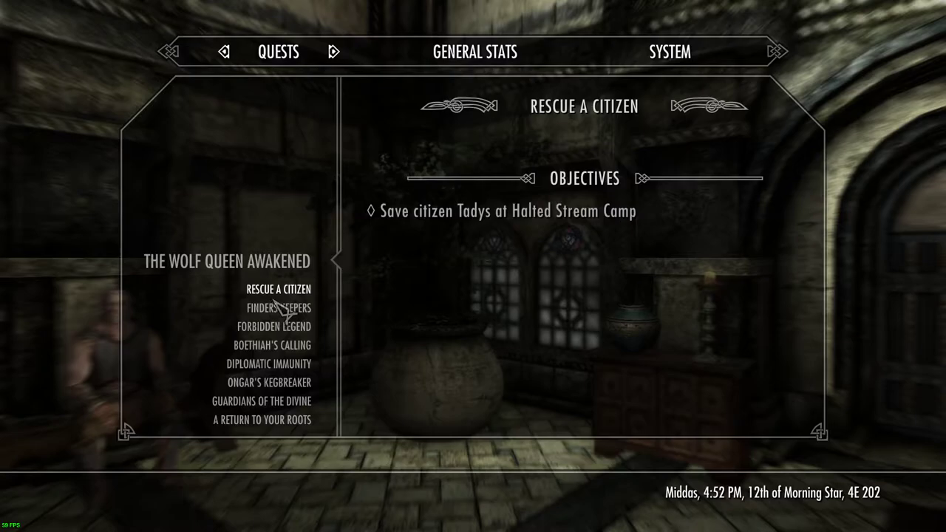
pyautogui.scroll(-19, 280, 308)
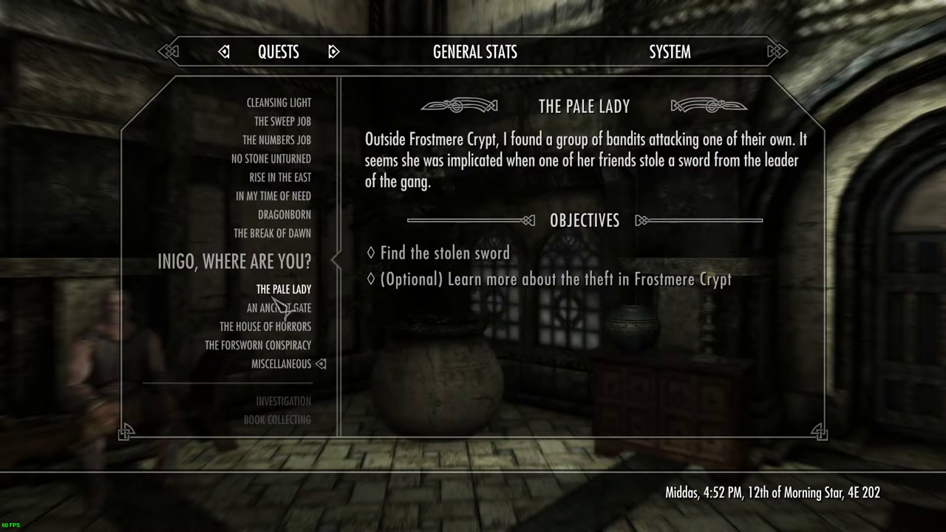
pyautogui.scroll(-5, 281, 308)
pyautogui.press('Escape')
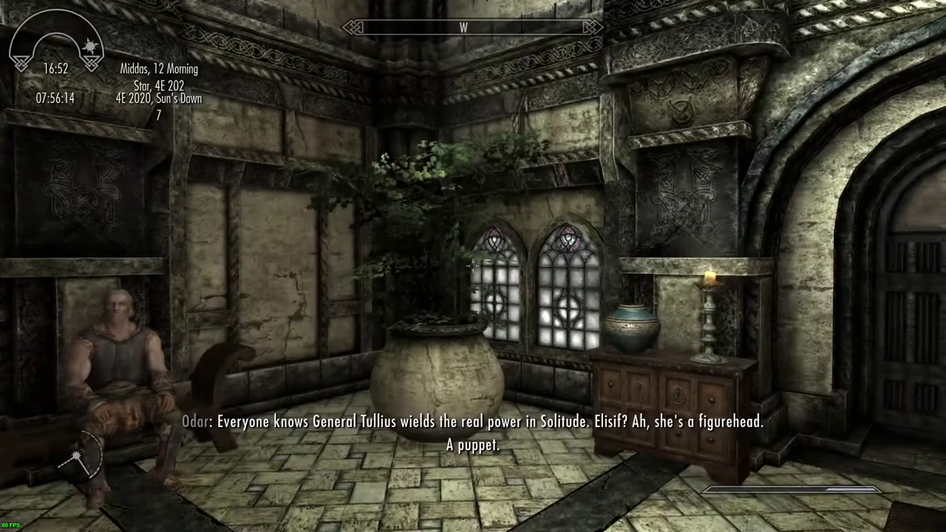
# Review the Gameplay, Display and Audio options in the game's settings and return to the game
pyautogui.press('Escape')
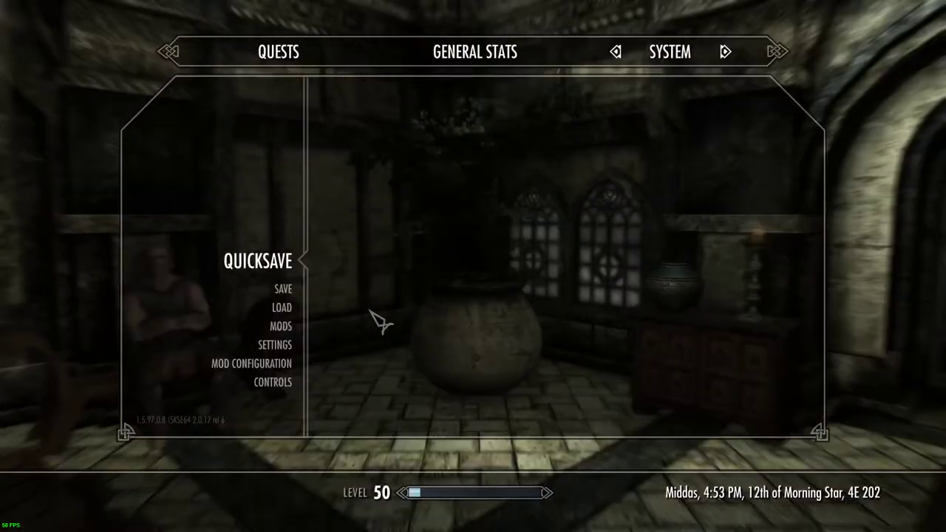
pyautogui.click(279, 345)
pyautogui.click(380, 152)
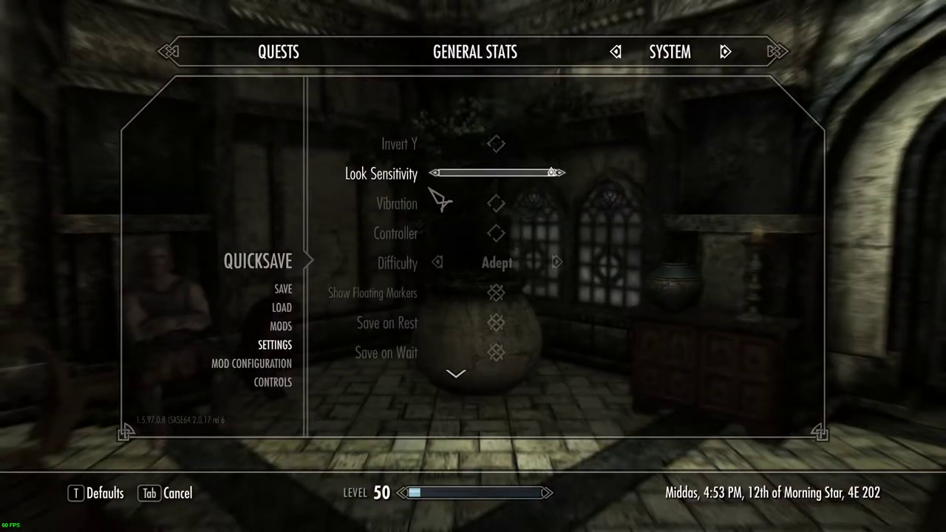
pyautogui.scroll(-1, 554, 270)
pyautogui.scroll(-1, 554, 274)
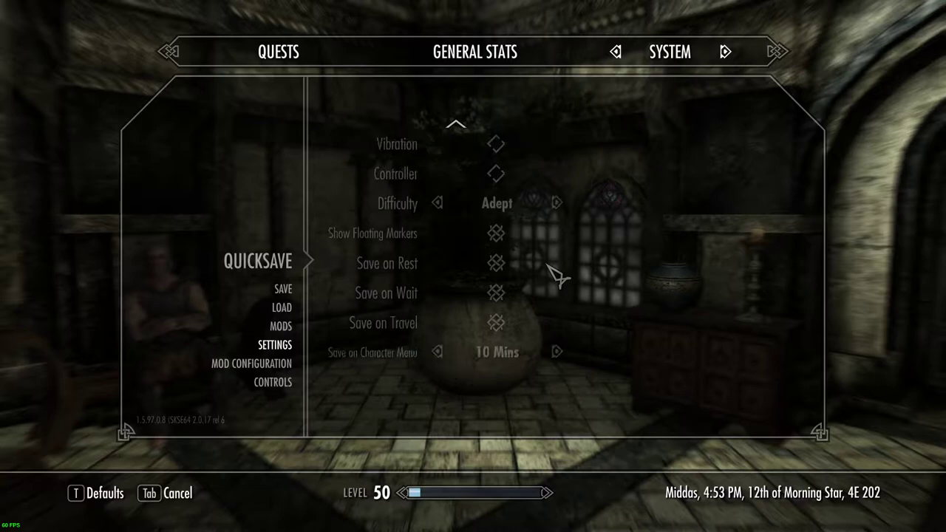
pyautogui.press('Tab')
pyautogui.click(370, 177)
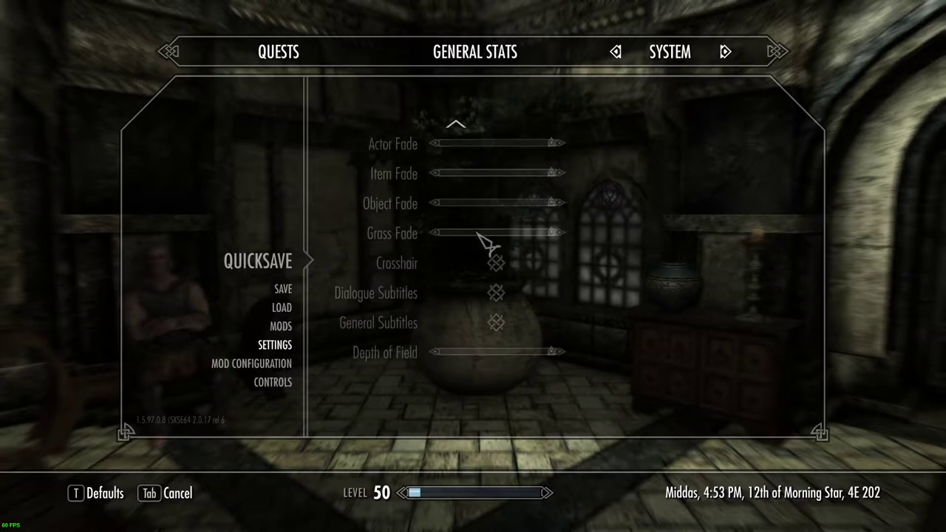
pyautogui.scroll(2, 543, 296)
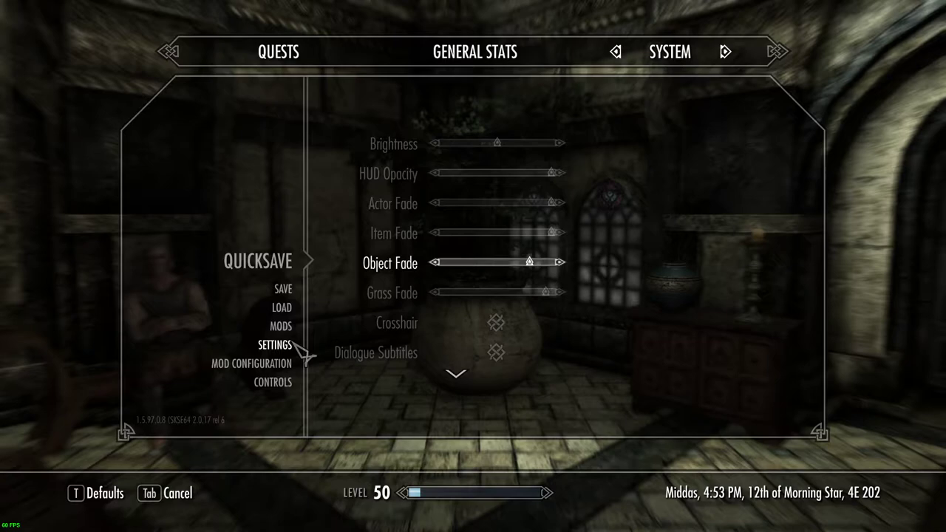
pyautogui.press('Tab')
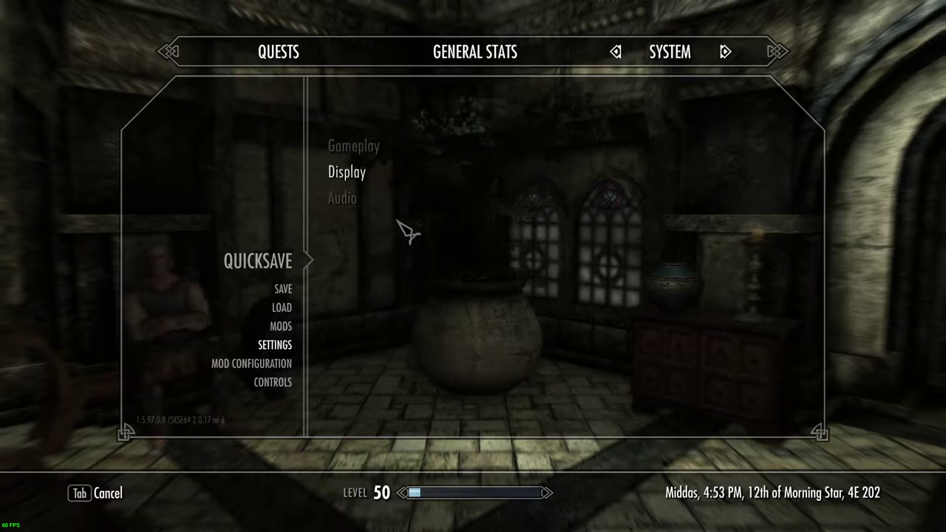
pyautogui.click(360, 209)
pyautogui.press('Tab')
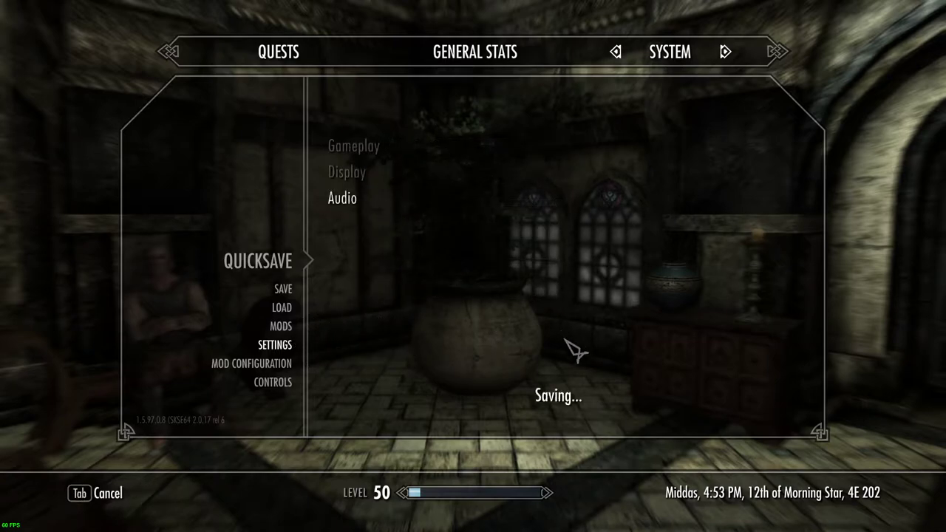
pyautogui.press('Tab')
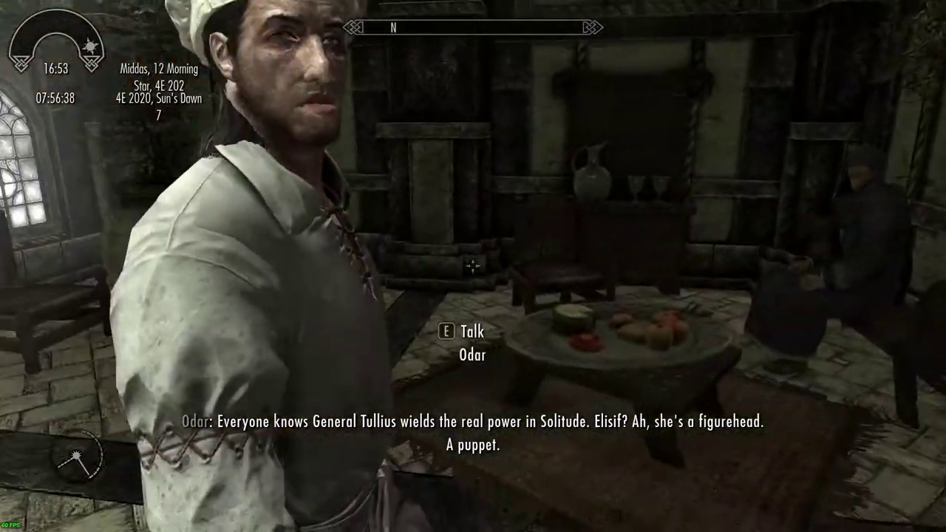
# Quicksave the game and exit to the desktop through the console
pyautogui.press('F5')
pyautogui.press('`')
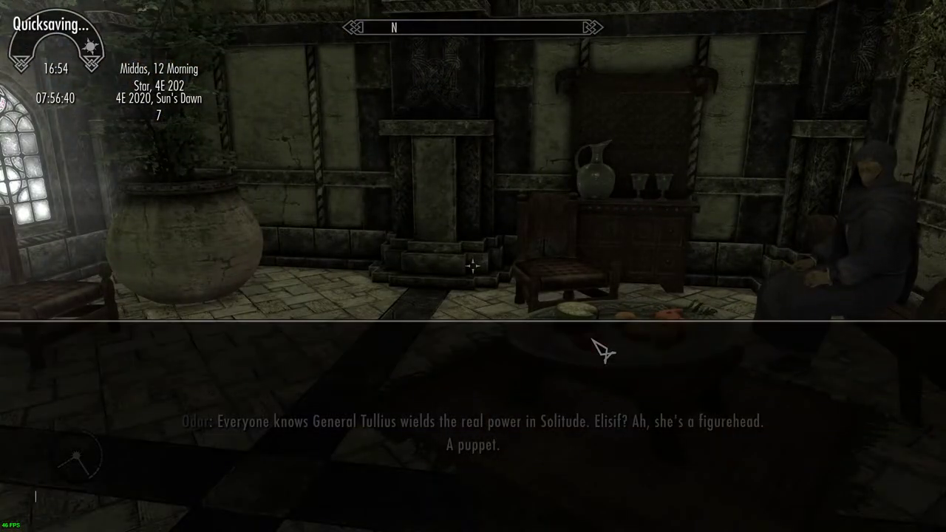
pyautogui.press('Return')
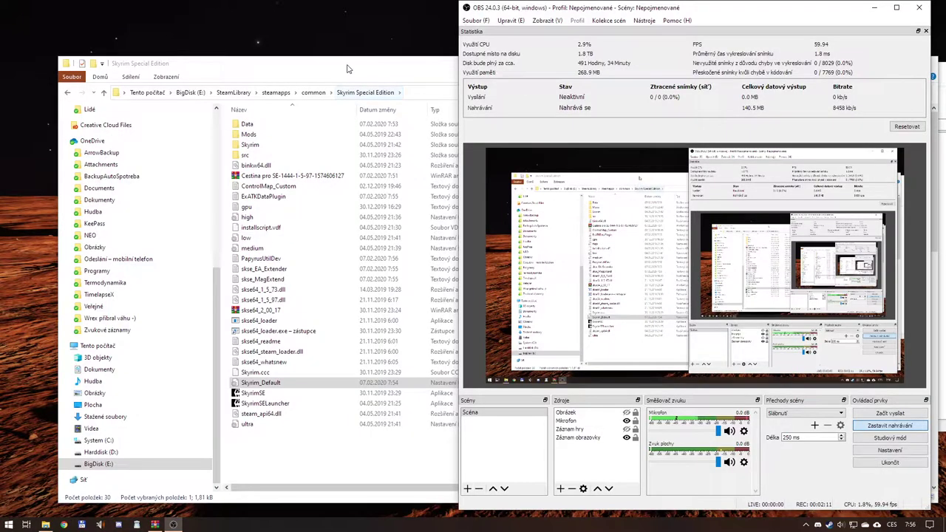
# Switch to File Explorer and read the whole Skyrim_Default preview, from the language setting to the Papyrus section
pyautogui.click(348, 64)
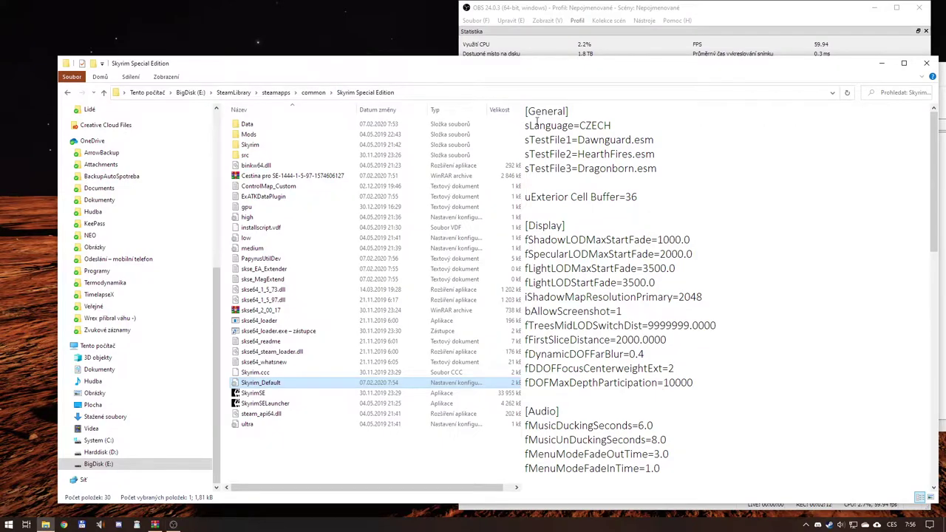
pyautogui.scroll(-13, 652, 299)
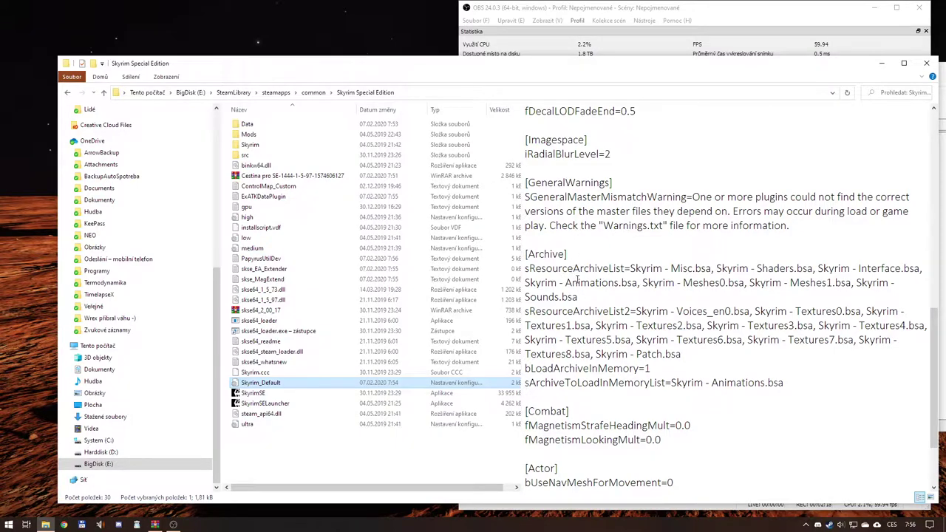
pyautogui.scroll(-3, 614, 340)
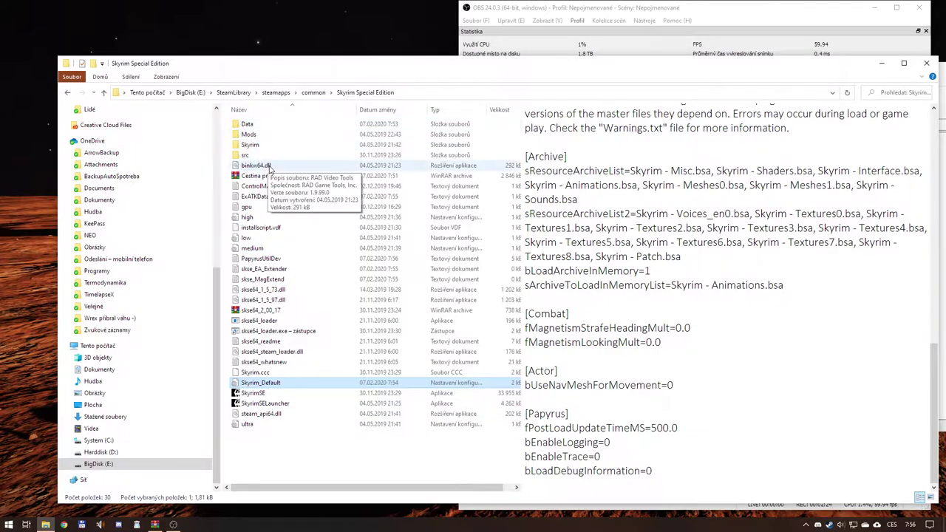
pyautogui.click(271, 176)
pyautogui.click(270, 176)
pyautogui.press('Escape')
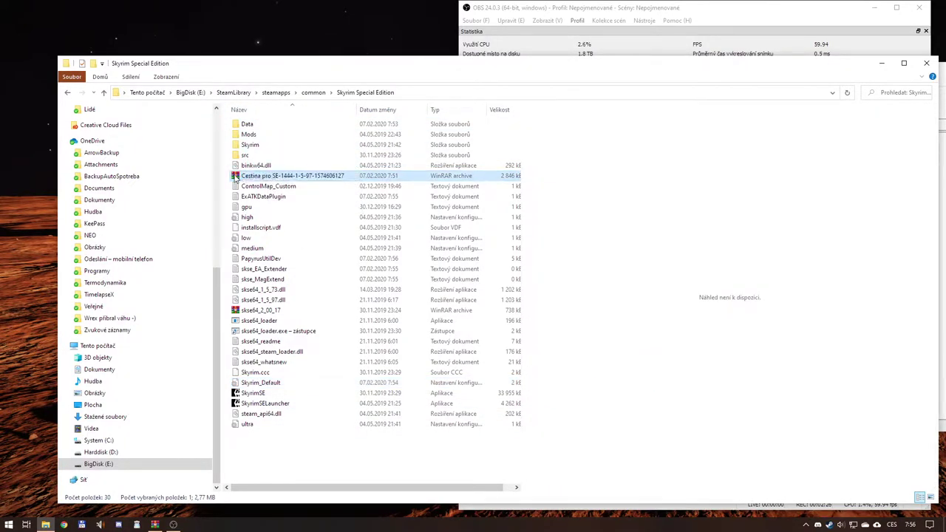
pyautogui.press('Return')
pyautogui.moveTo(414, 60); pyautogui.dragTo(593, 134)
pyautogui.click(846, 314)
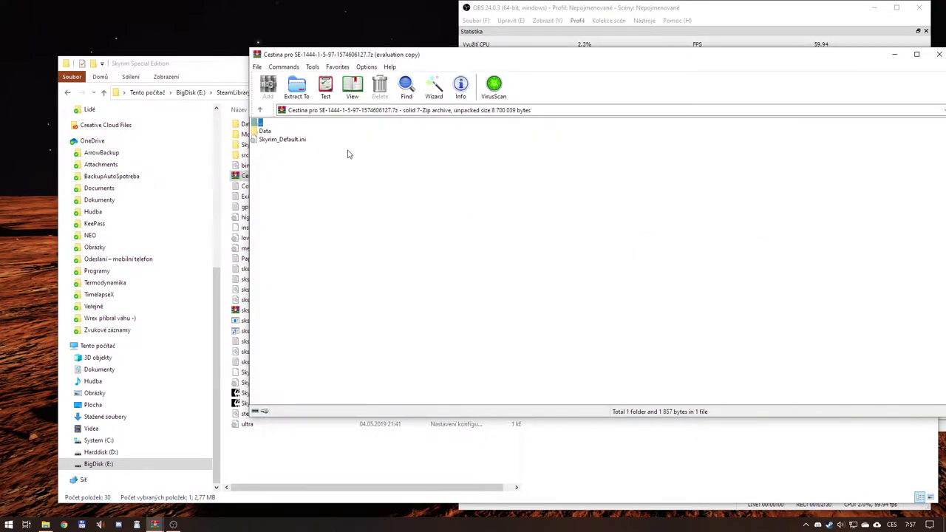
# View the contents of Skyrim_Default.ini inside the archive and close the viewer
pyautogui.click(283, 140)
pyautogui.rightClick(296, 141)
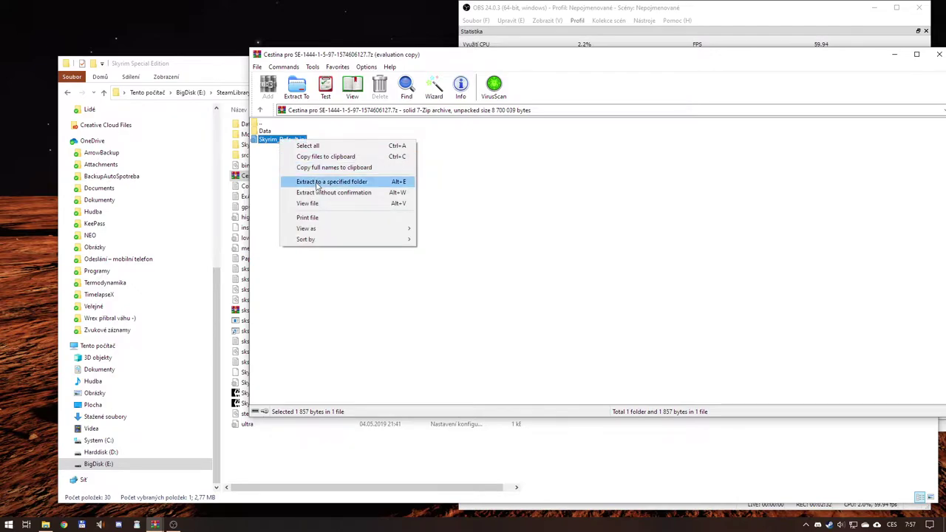
pyautogui.click(316, 201)
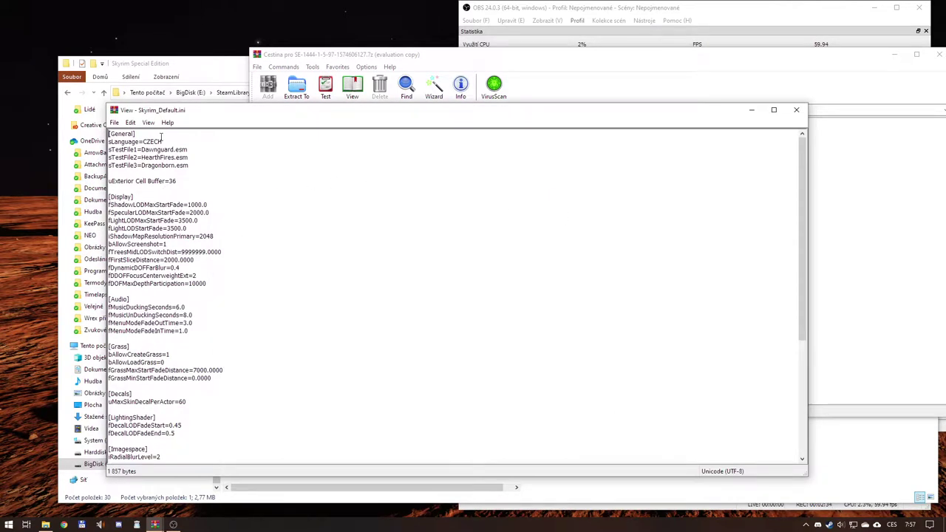
pyautogui.scroll(-7, 183, 193)
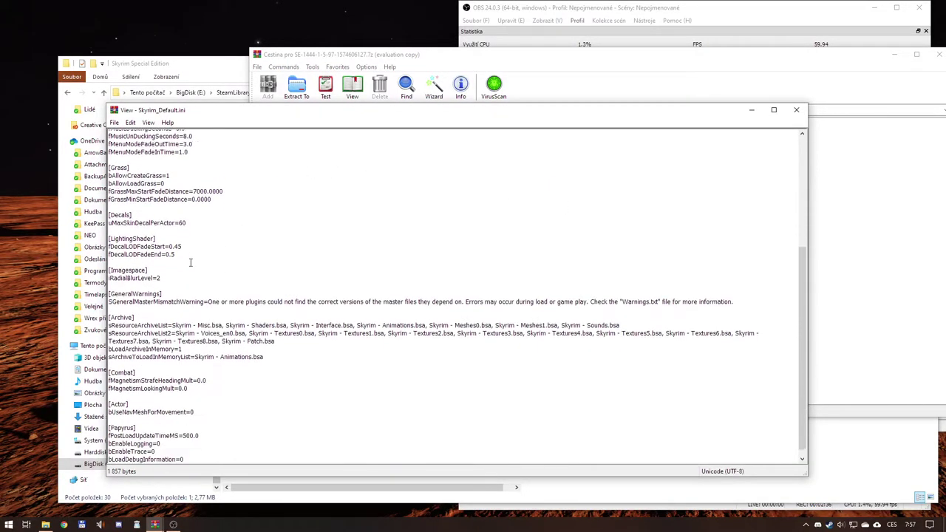
pyautogui.click(796, 110)
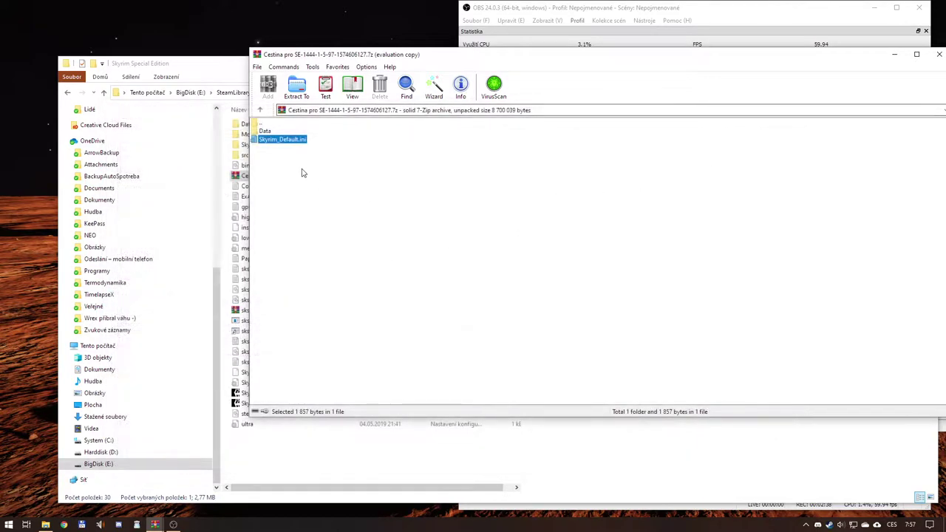
# Inspect the files in the archive's Data\strings and Data\interface folders
pyautogui.doubleClick(264, 131)
pyautogui.doubleClick(268, 140)
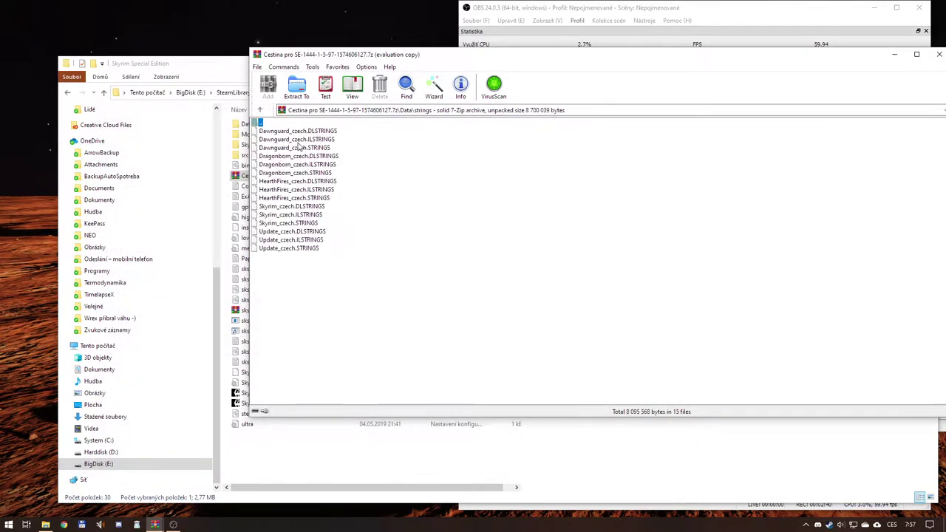
pyautogui.doubleClick(260, 124)
pyautogui.doubleClick(263, 130)
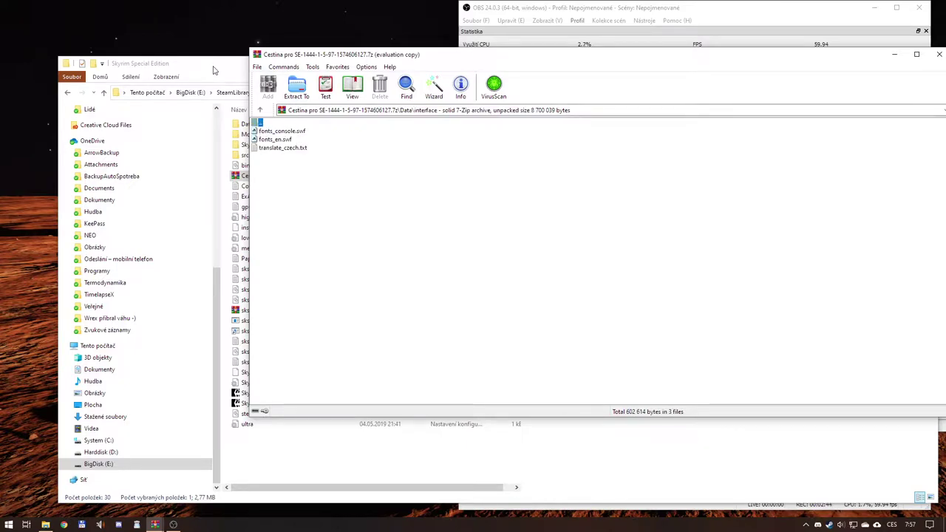
# View the contents of translate_czech.txt inside the archive and close the viewer
pyautogui.click(280, 150)
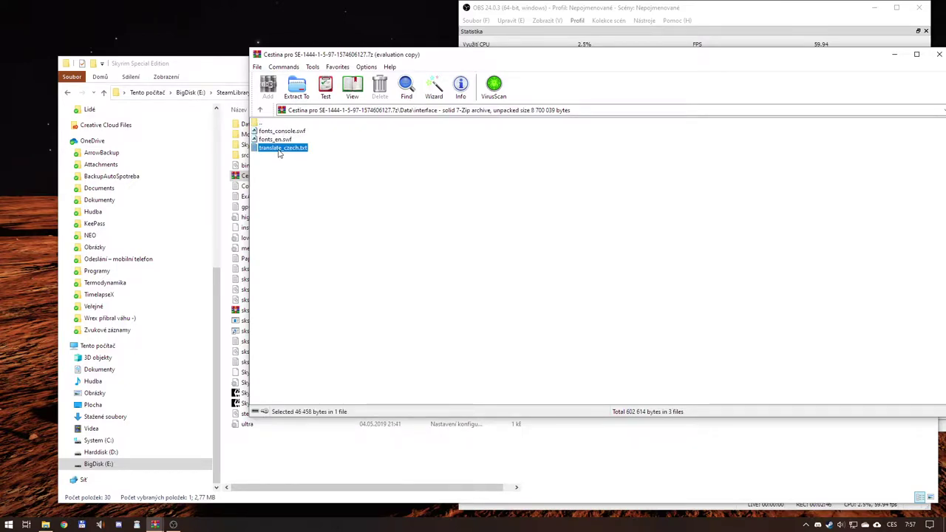
pyautogui.doubleClick(280, 150)
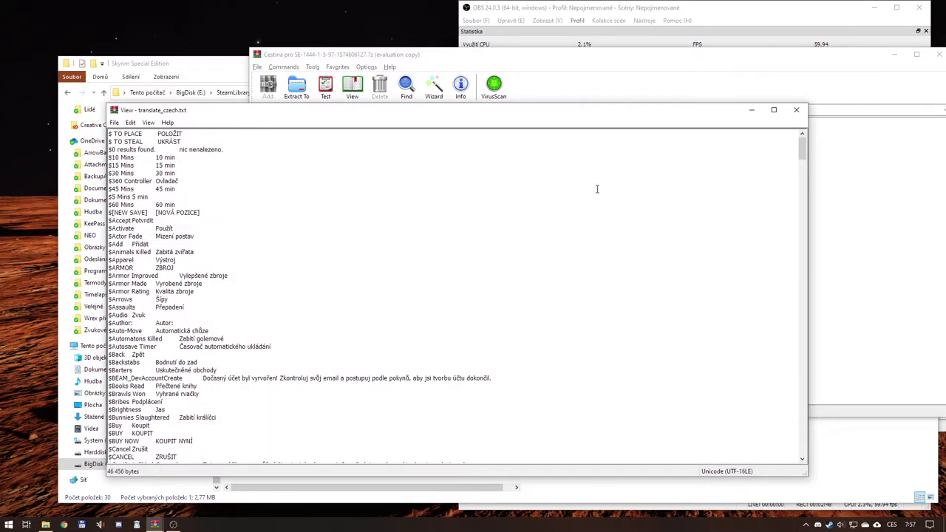
pyautogui.click(796, 110)
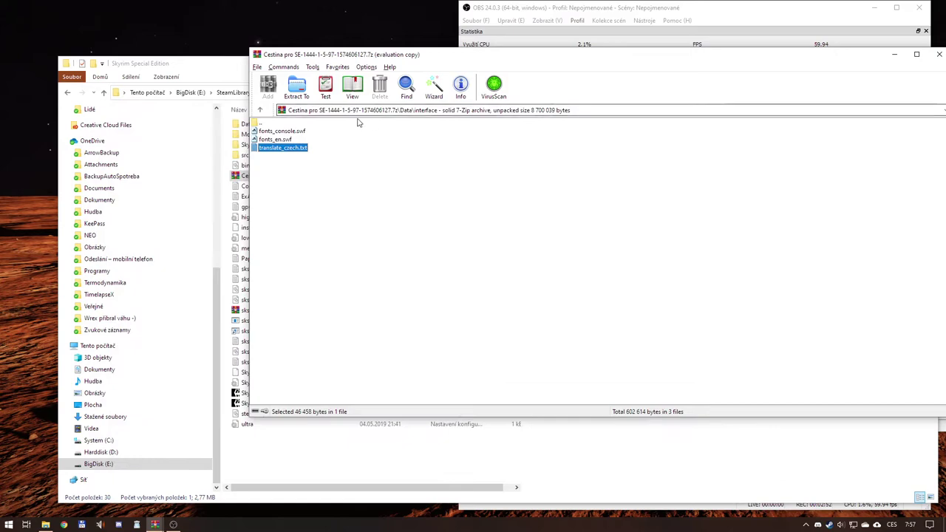
# Switch to File Explorer and check the Czech files in the installed Data\strings folder, returning to the Data folder
pyautogui.click(229, 73)
pyautogui.doubleClick(247, 124)
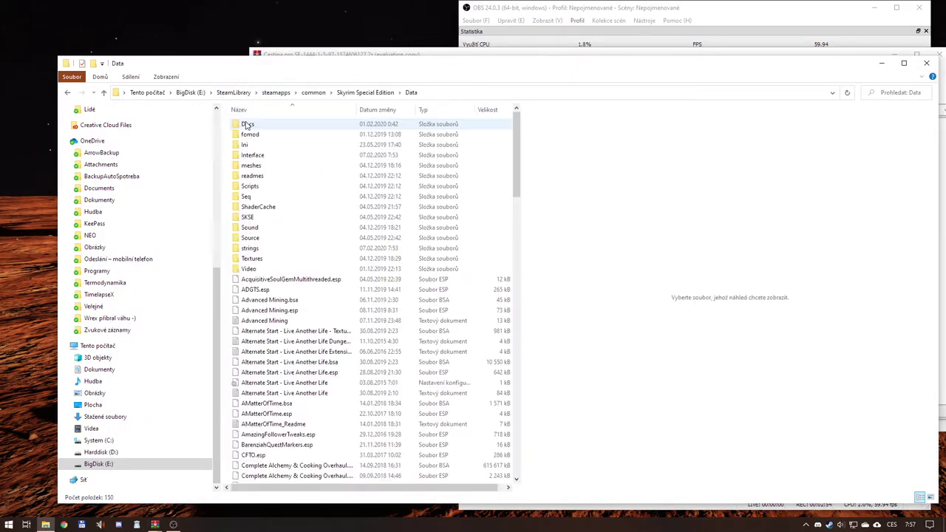
pyautogui.doubleClick(258, 250)
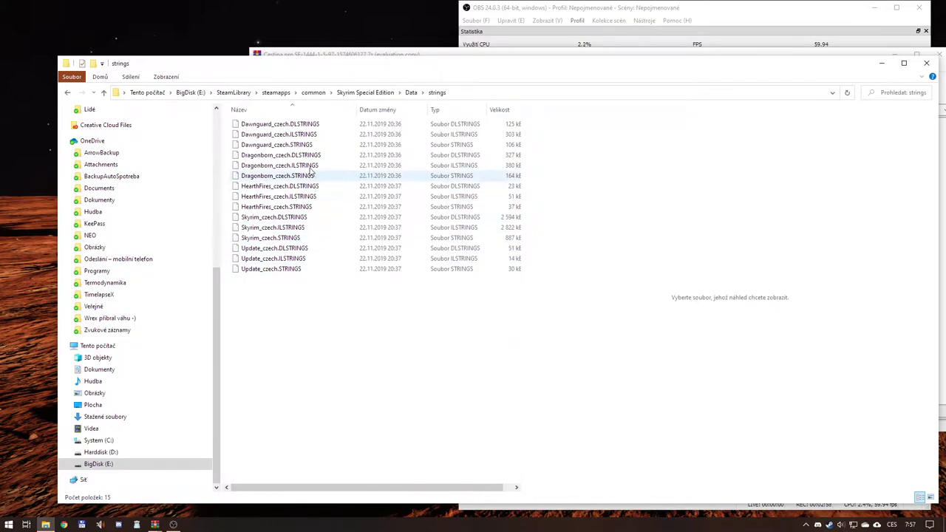
pyautogui.click(411, 92)
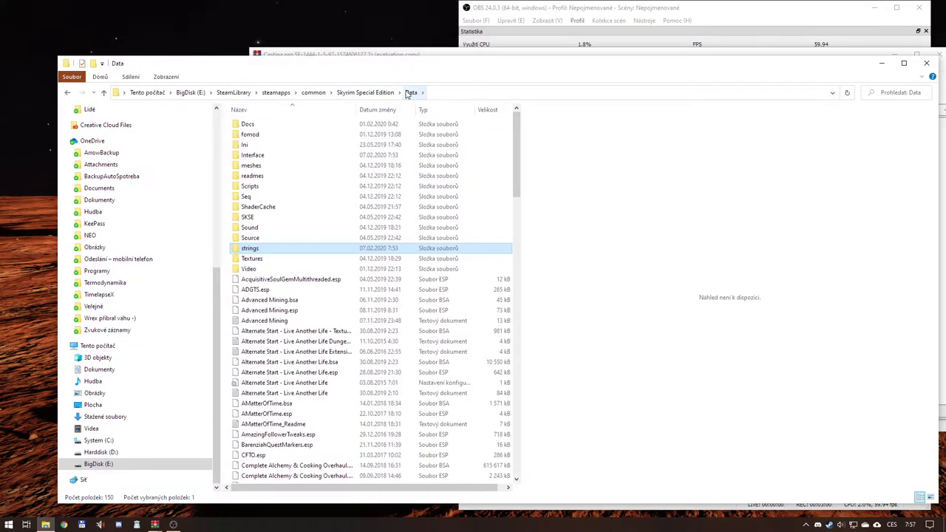
pyautogui.hotkey('alt', 'Tab')
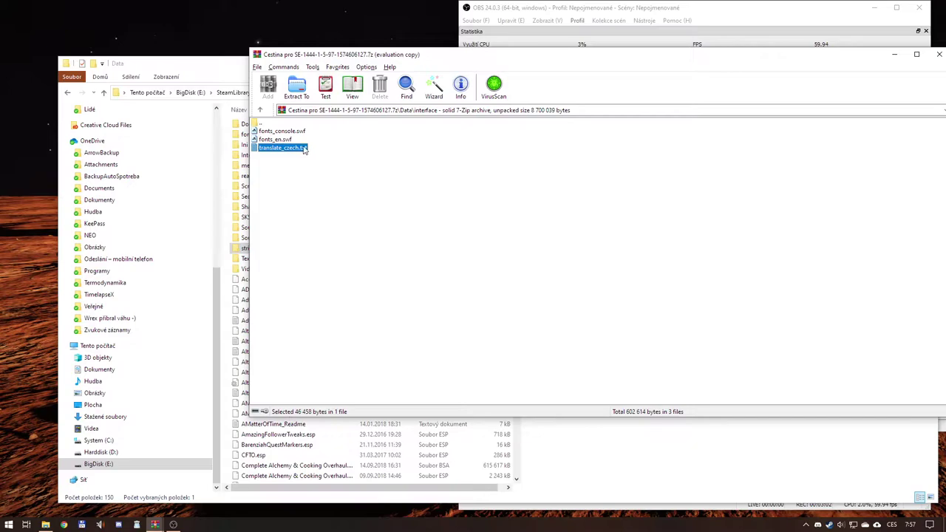
pyautogui.hotkey('alt', 'Tab')
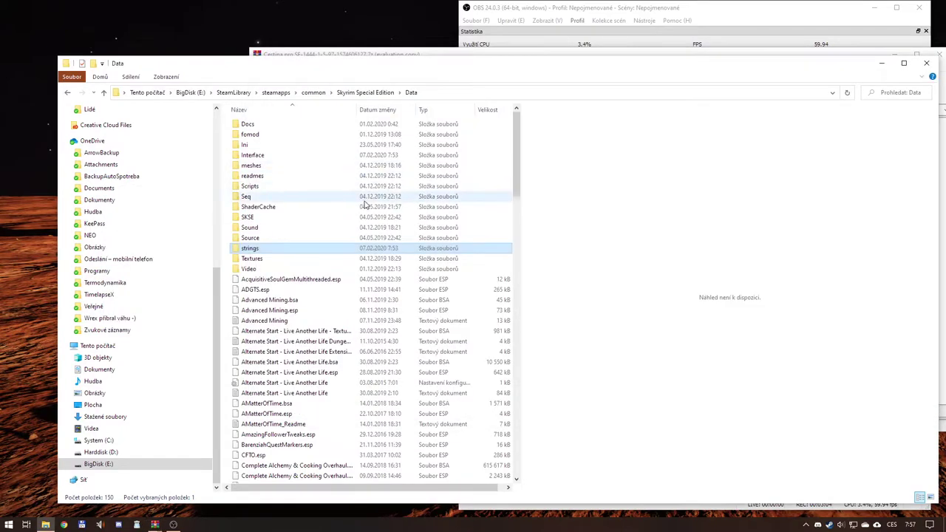
# Switch to WinRAR and review the archive's Data\strings folder, ending in its Data\interface folder
pyautogui.hotkey('alt', 'Tab')
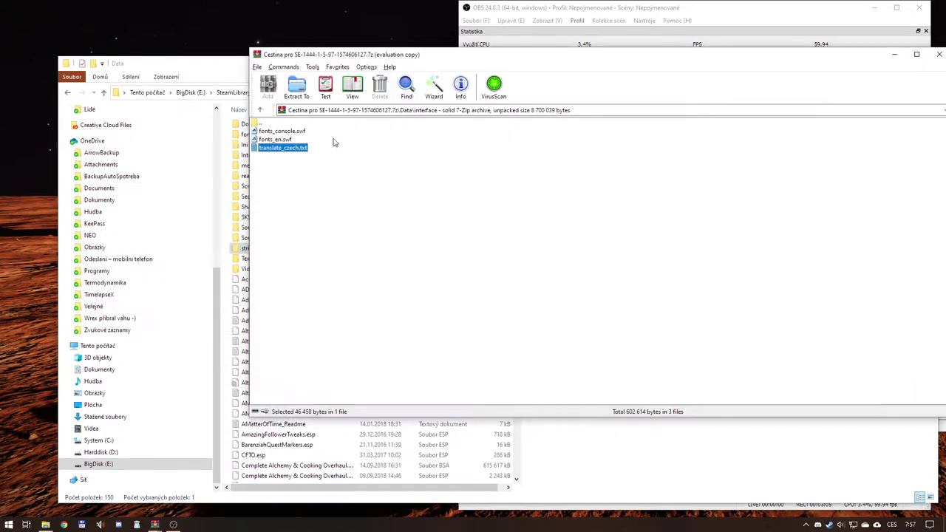
pyautogui.hotkey('ctrl', 'space')
pyautogui.doubleClick(259, 124)
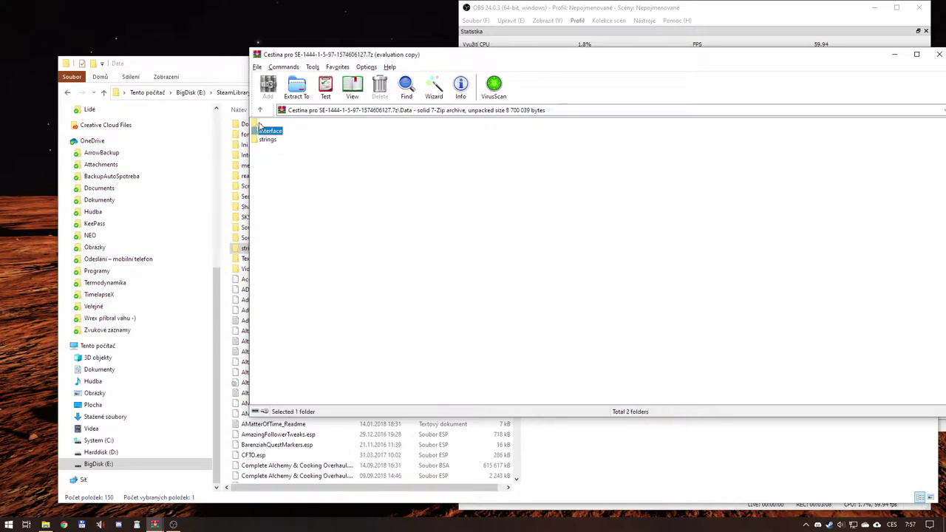
pyautogui.doubleClick(266, 139)
pyautogui.doubleClick(259, 126)
pyautogui.click(264, 133)
pyautogui.doubleClick(263, 133)
# Compare the files in the installed Data\Interface folder with those in the archive's interface folder
pyautogui.hotkey('alt', 'Tab')
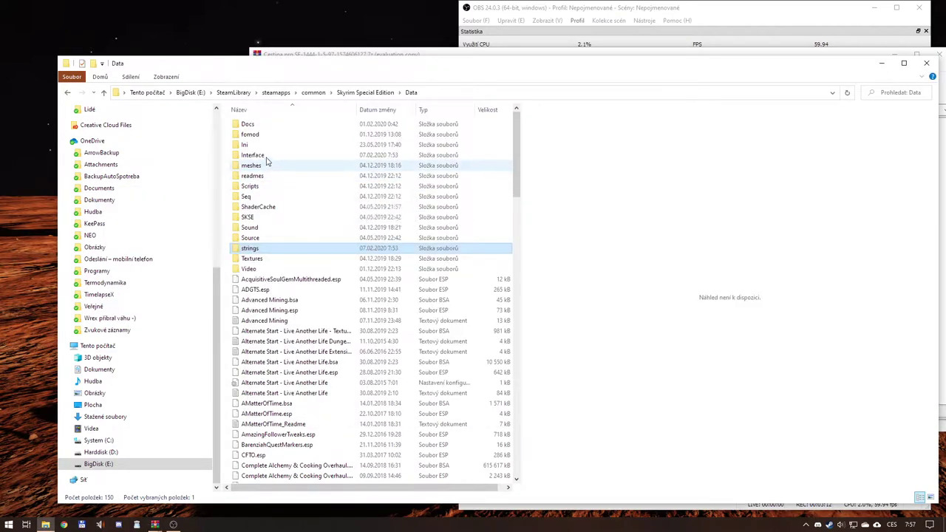
pyautogui.doubleClick(267, 158)
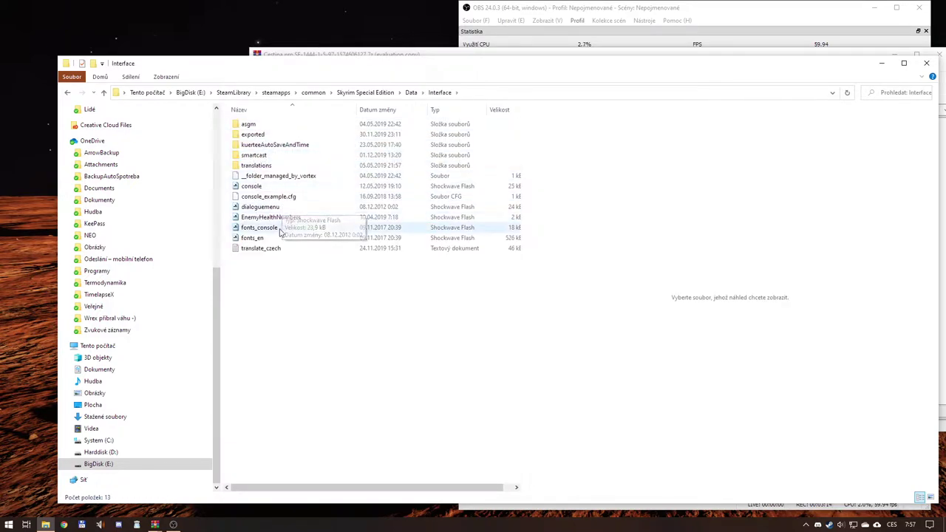
pyautogui.hotkey('alt', 'Tab')
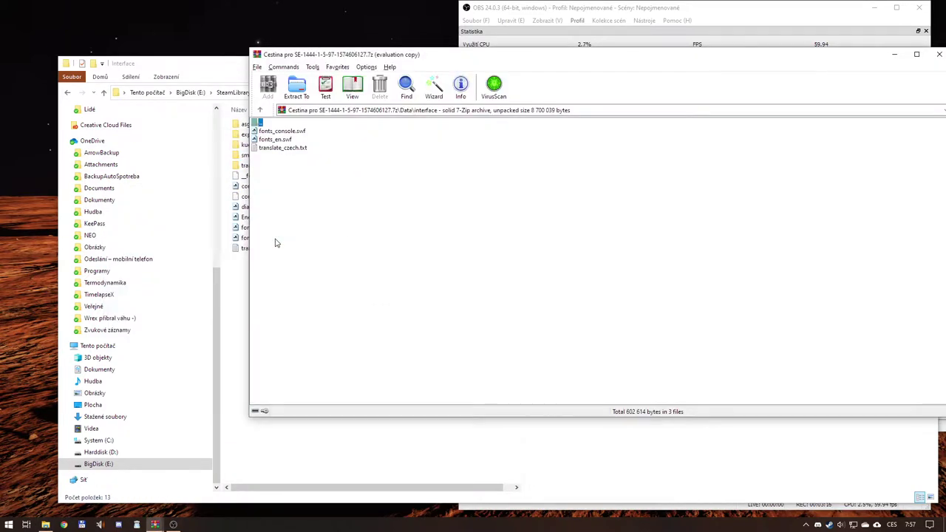
pyautogui.hotkey('alt', 'Tab')
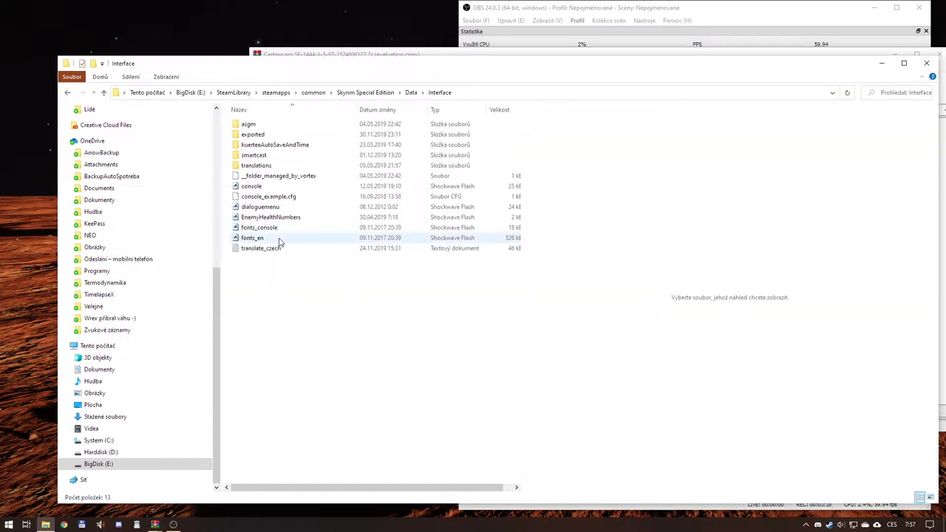
pyautogui.click(422, 238)
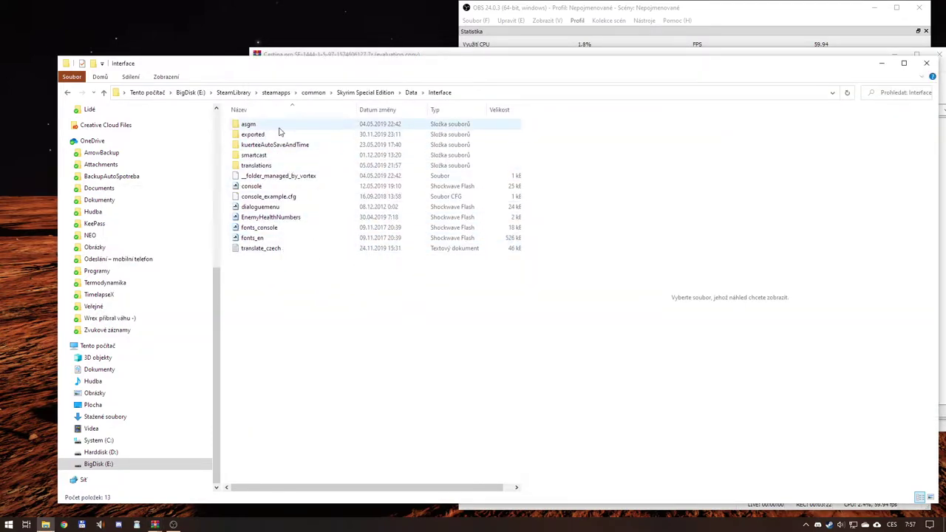
# Run SkyrimSELauncher from the Skyrim Special Edition folder and review its advanced Detail and View Distance options
pyautogui.click(409, 96)
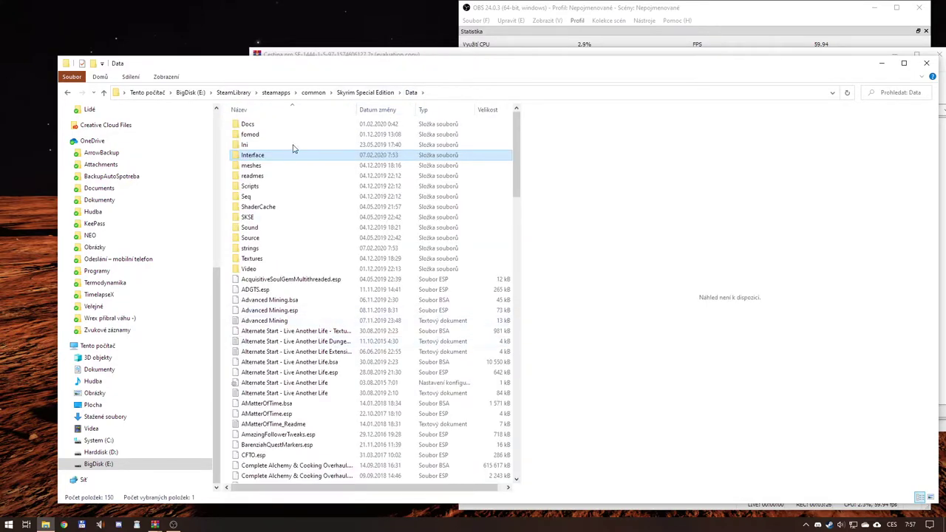
pyautogui.click(358, 94)
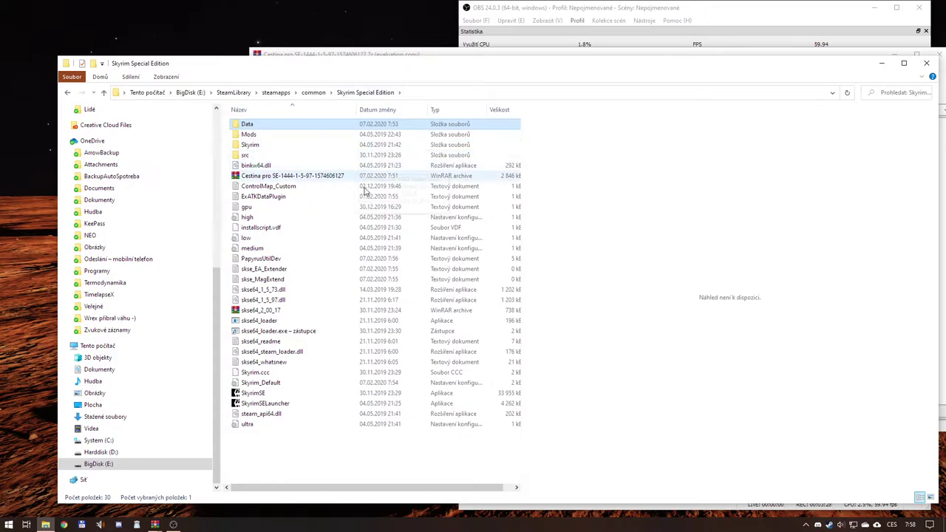
pyautogui.doubleClick(273, 405)
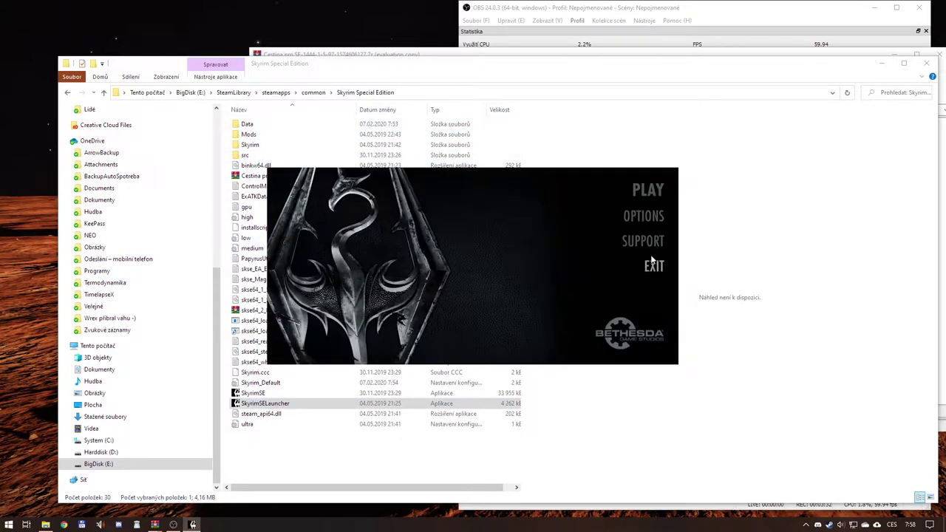
pyautogui.click(642, 216)
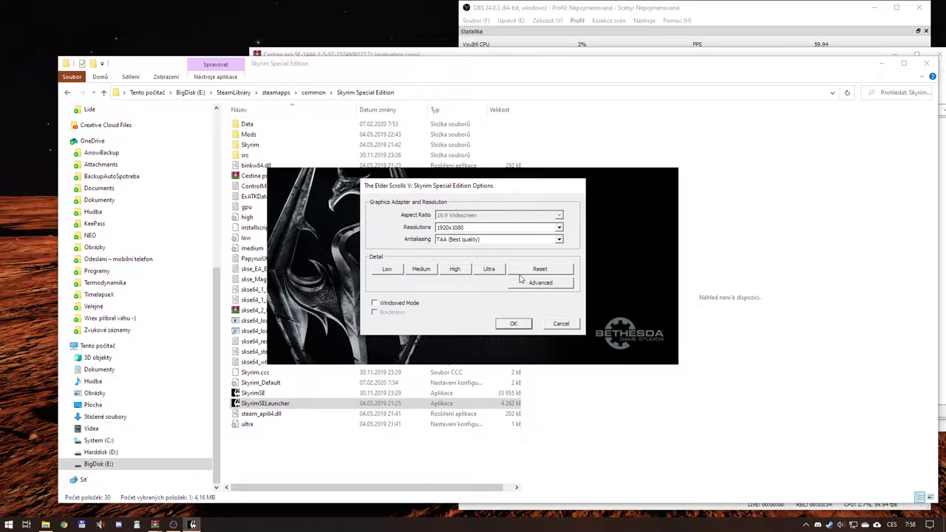
pyautogui.click(551, 281)
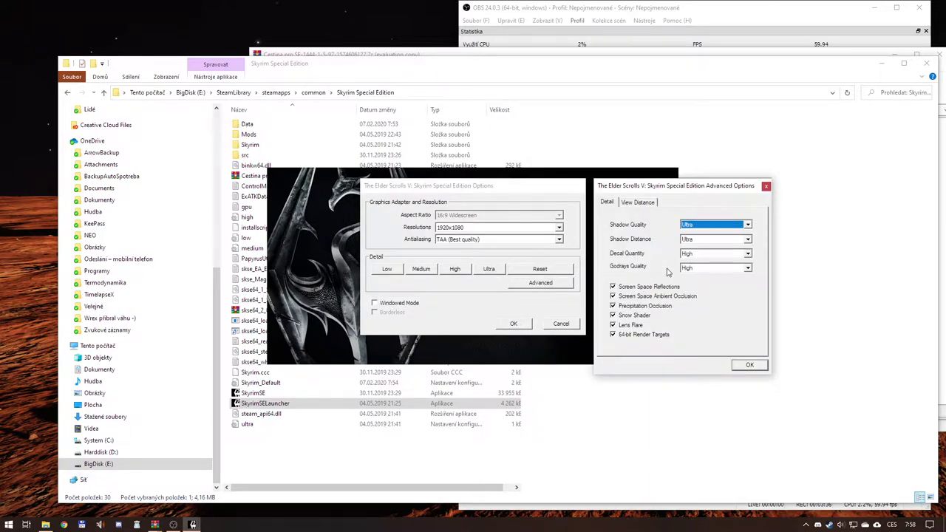
pyautogui.click(637, 203)
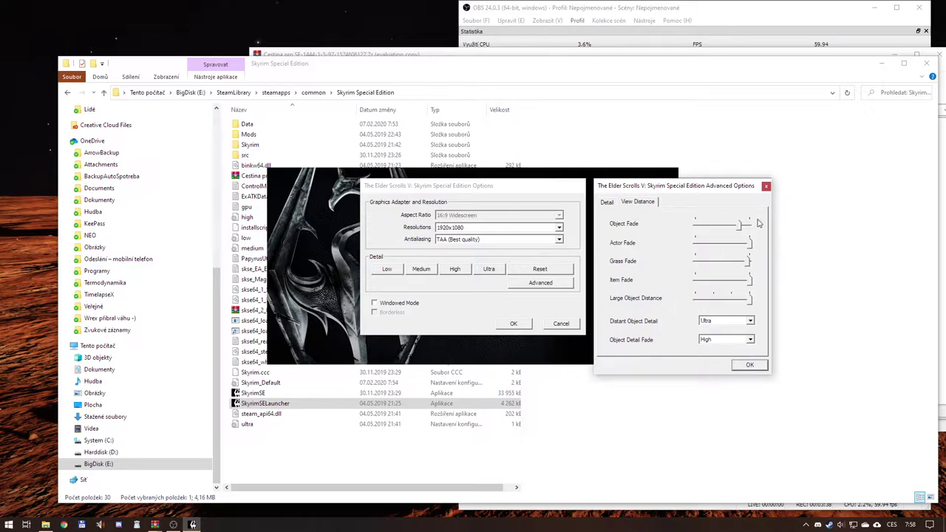
# Close the launcher's advanced options, cancel the options dialog and exit the launcher
pyautogui.click(766, 187)
pyautogui.click(562, 323)
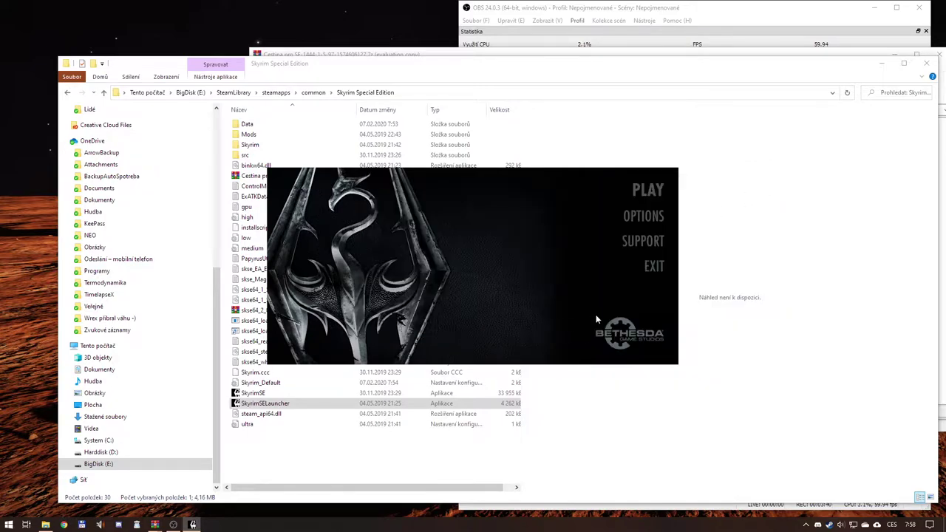
pyautogui.click(658, 270)
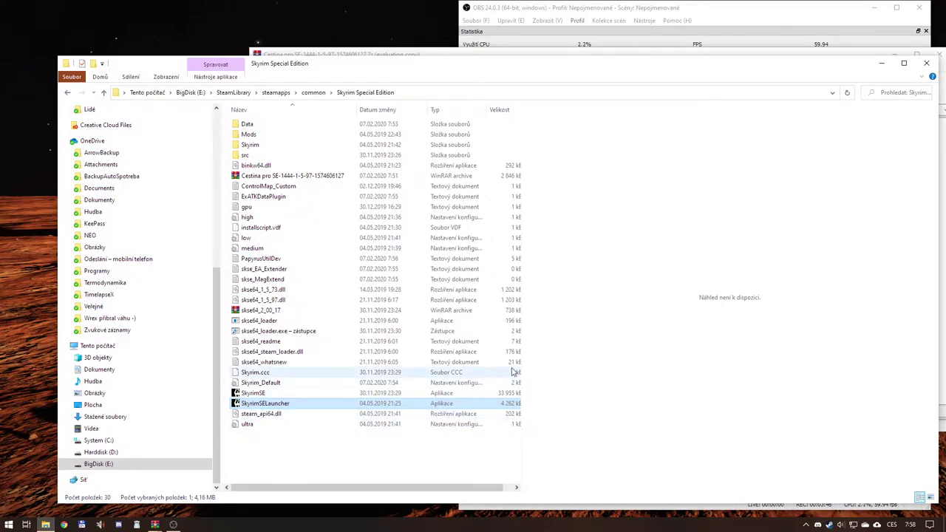
# Switch to Chrome and read the installation instructions in the Czech translation's Nexus Mods description, down to the oldest versions
pyautogui.hotkey('alt', 'Tab')
pyautogui.hotkey('alt', 'Tab')
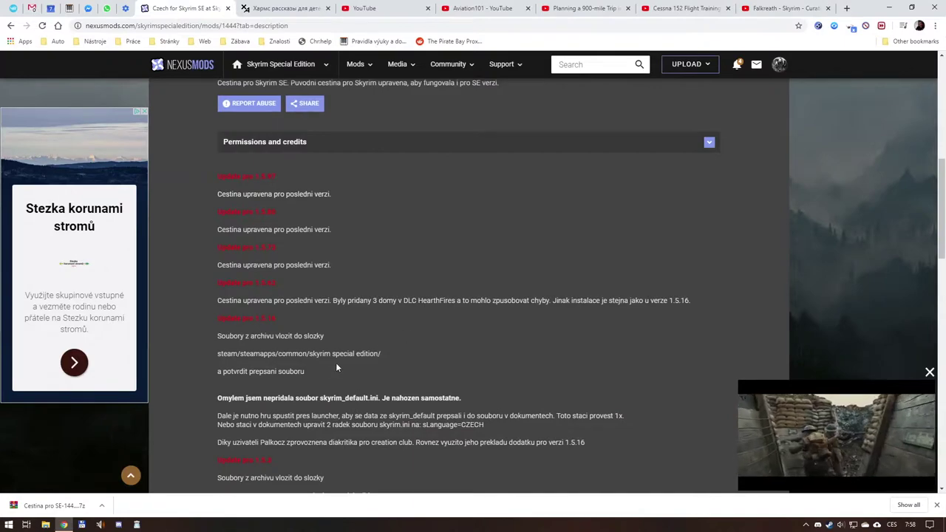
pyautogui.moveTo(310, 370); pyautogui.dragTo(205, 356)
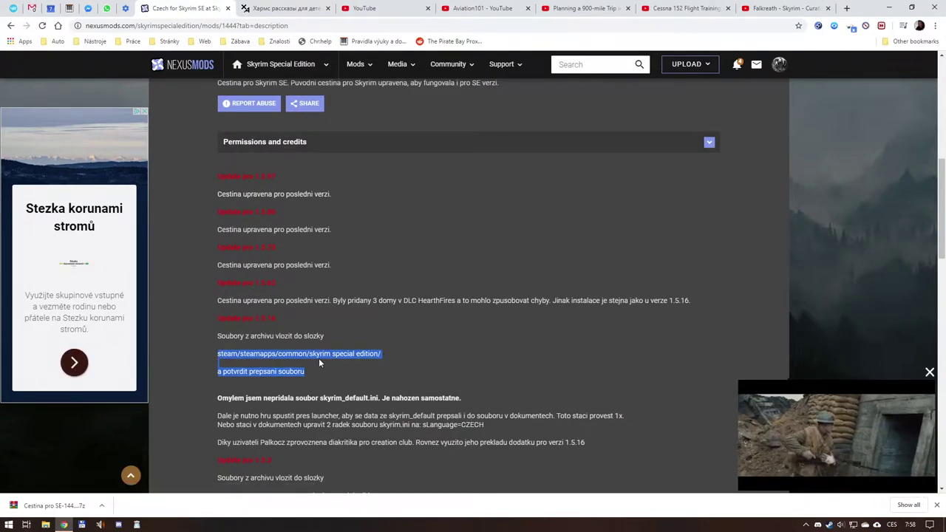
pyautogui.scroll(-2, 349, 381)
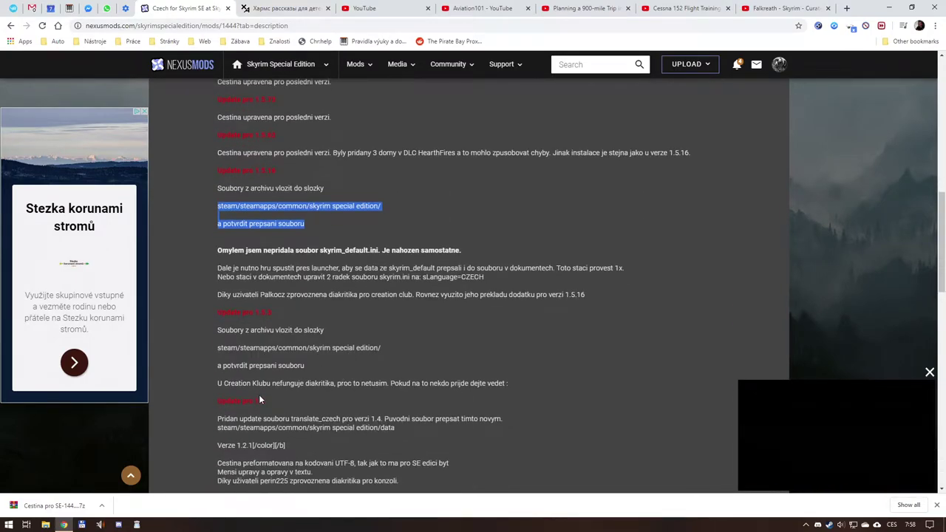
pyautogui.scroll(-2, 321, 368)
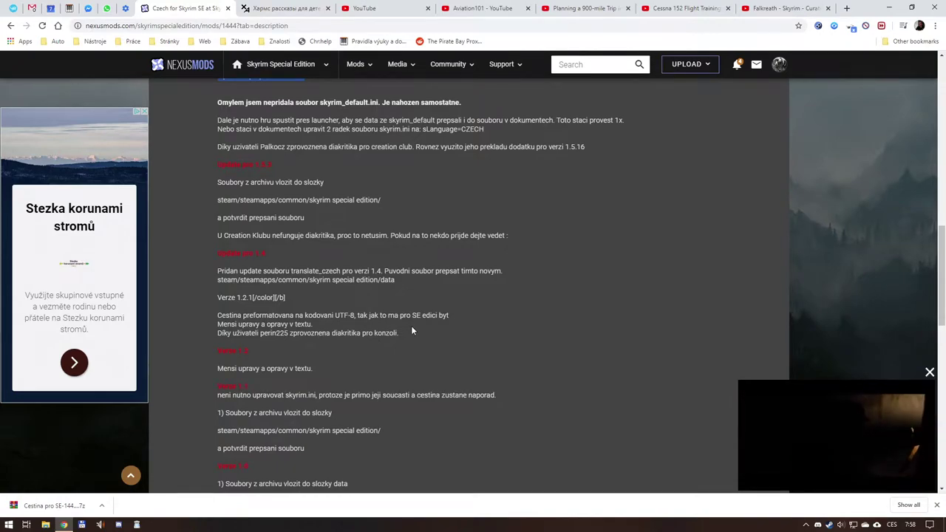
pyautogui.scroll(-3, 413, 330)
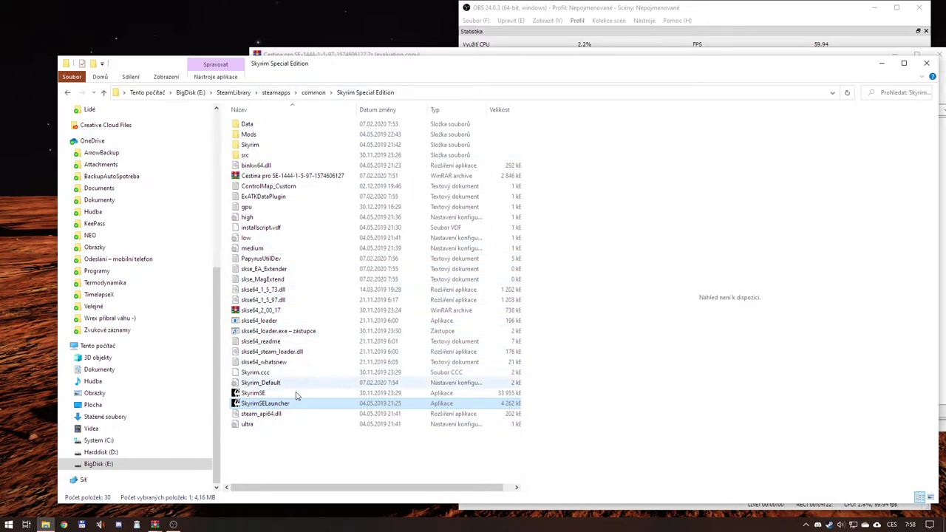
# Switch to File Explorer and preview the Skyrim_Default configuration file in the Skyrim Special Edition folder
pyautogui.click(266, 383)
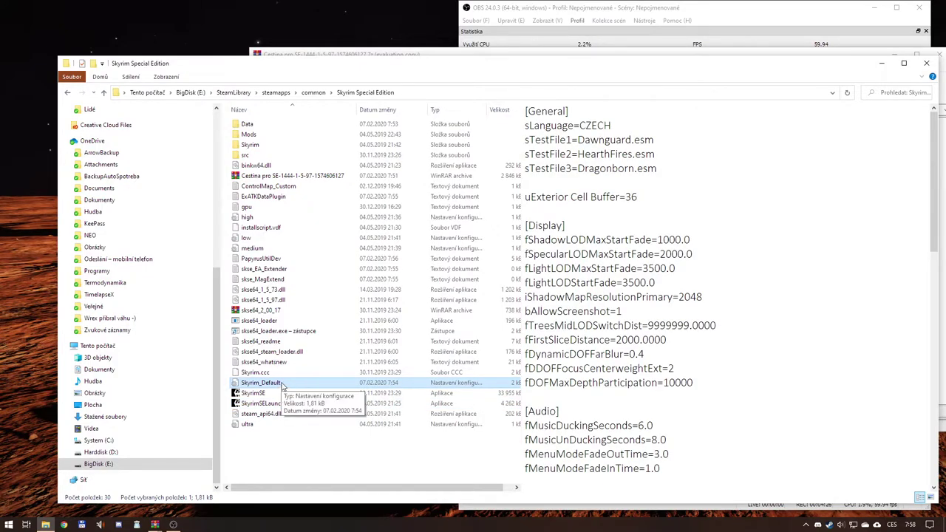
pyautogui.press('ctrl+super+Right')
pyautogui.press('ctrl+super+Right')
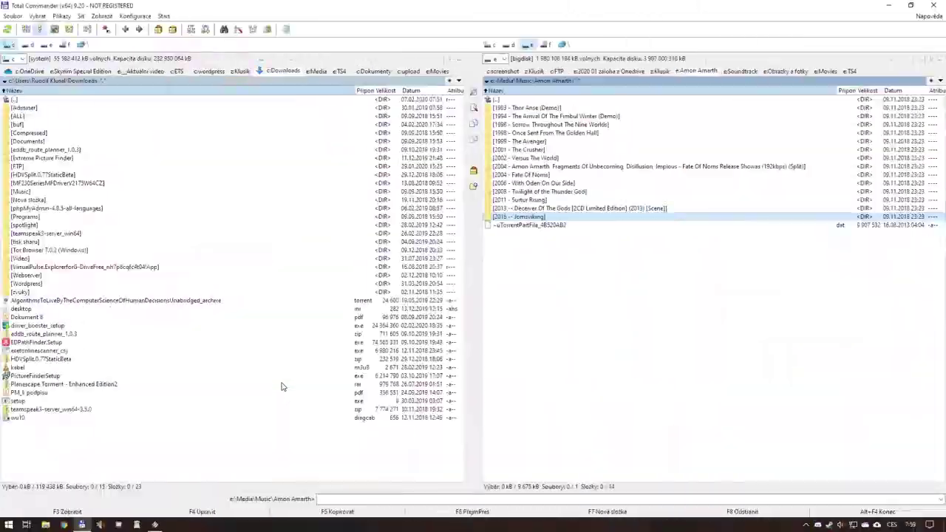
pyautogui.press('ctrl+super+Left')
pyautogui.press('ctrl+super+Right')
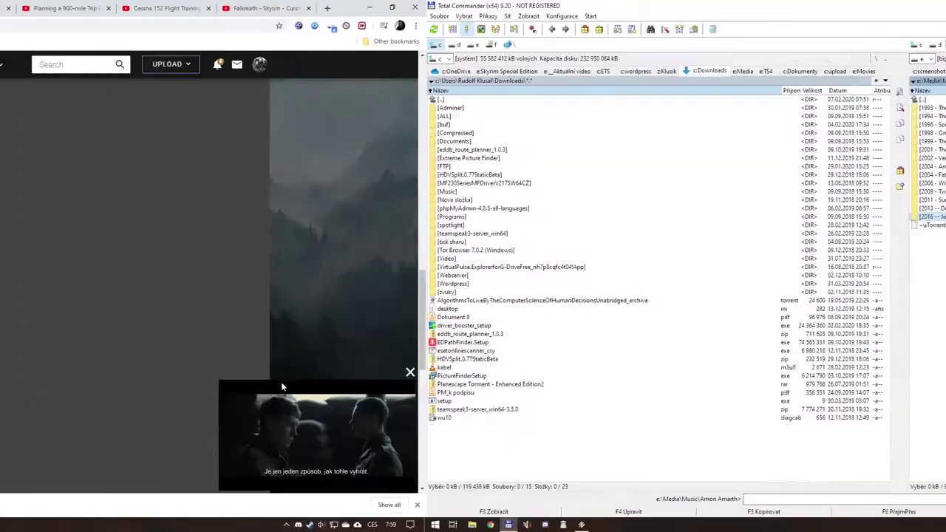
pyautogui.press('ctrl+super+Left')
pyautogui.press('ctrl+super+Left')
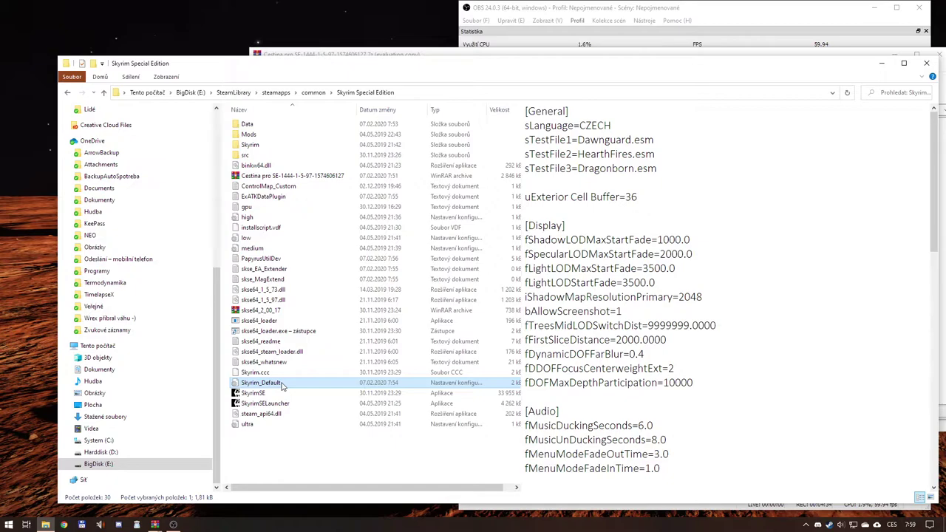
# Read the rest of the Skyrim_Default preview, through the Archive and Papyrus sections
pyautogui.scroll(-10, 650, 339)
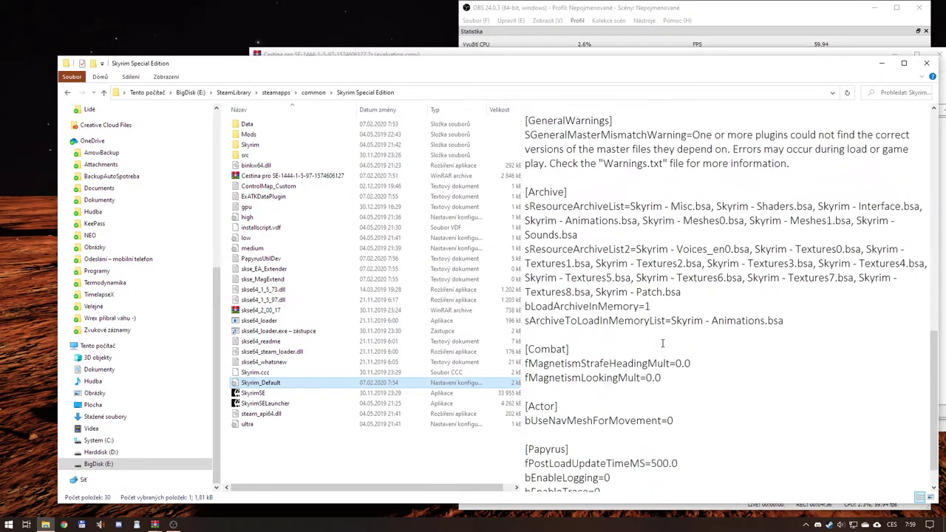
pyautogui.scroll(-1, 657, 340)
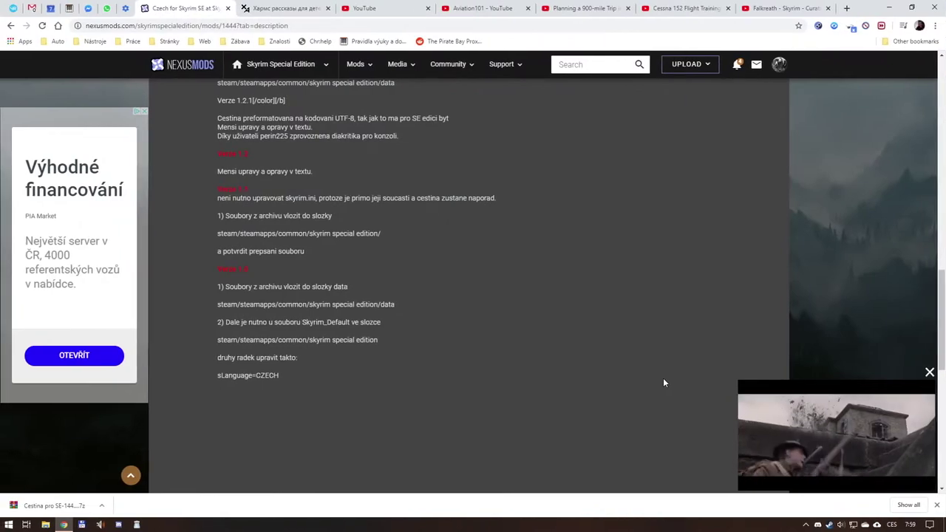
# Search the web in a new tab for "how to change language skyrim se" and open Bethesda's support article on changing the language on PC
pyautogui.hotkey('ctrl', 't')
pyautogui.write('ho')
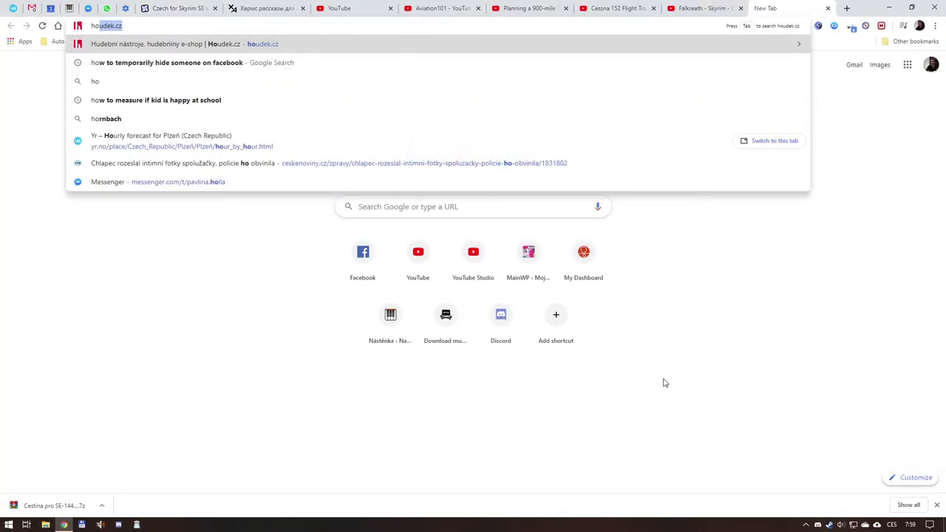
pyautogui.write('w to change ')
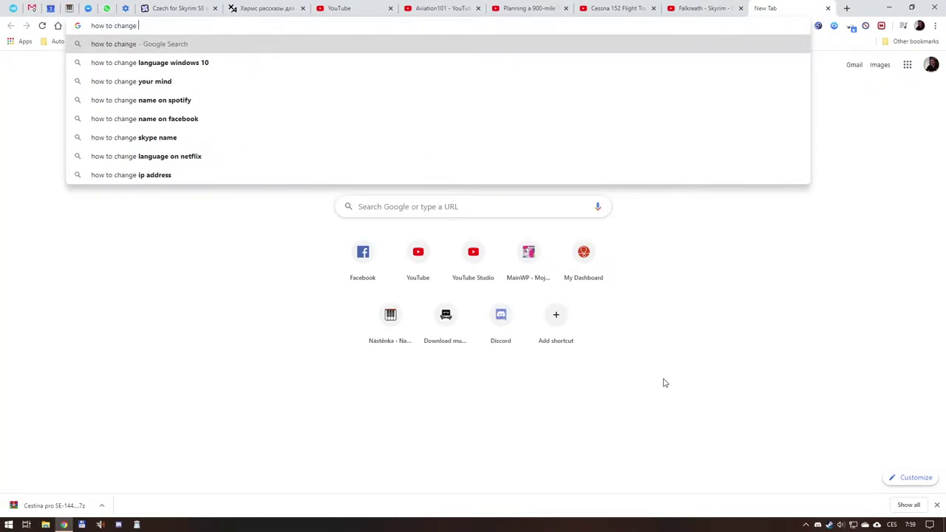
pyautogui.write('language skyrim se')
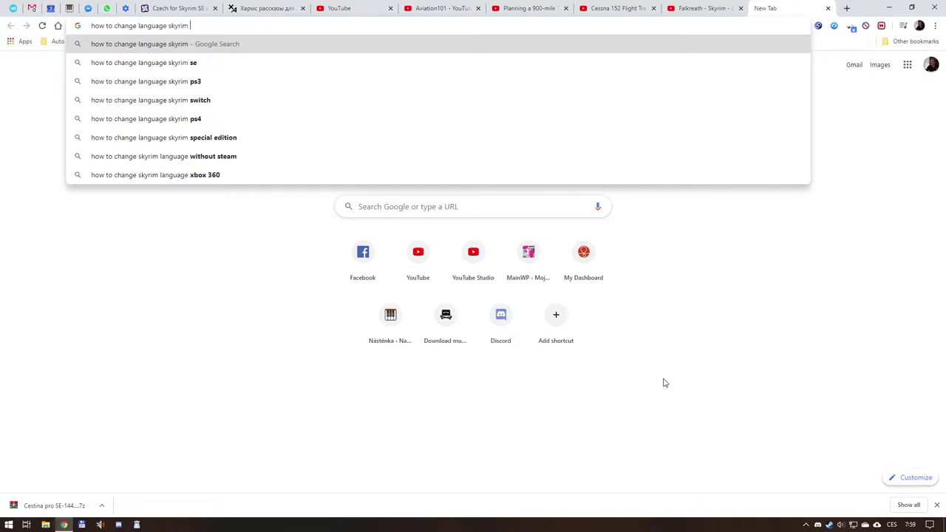
pyautogui.press('Return')
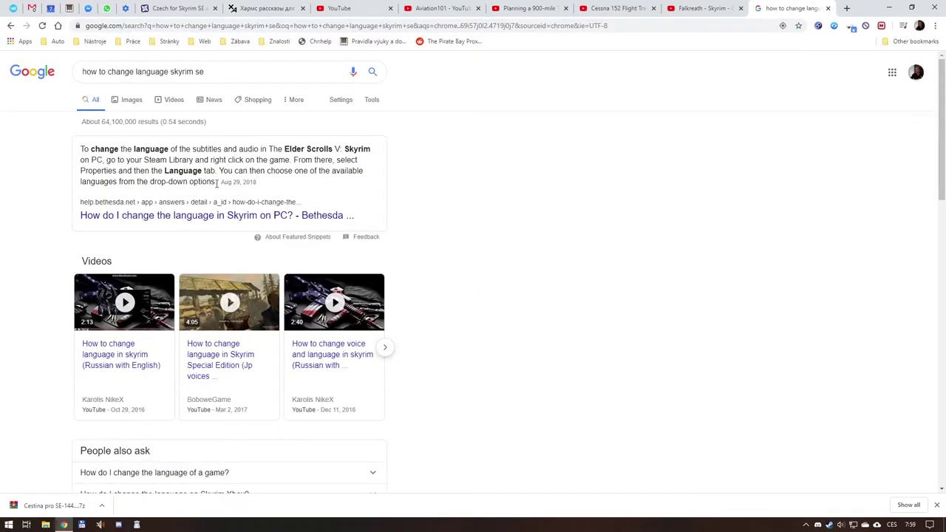
pyautogui.click(153, 214)
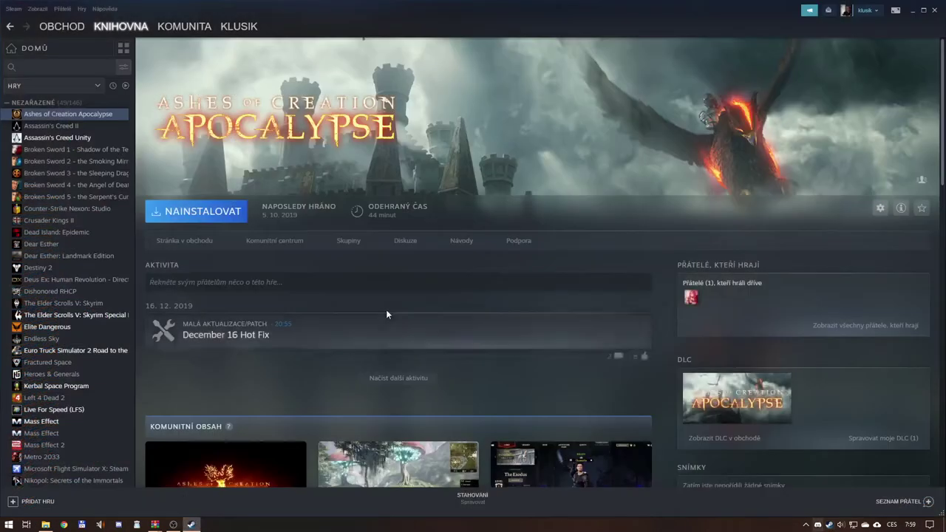
# Switch to Steam, open the properties of The Elder Scrolls V: Skyrim Special Edition and check which game languages are offered
pyautogui.click(87, 316)
pyautogui.rightClick(87, 316)
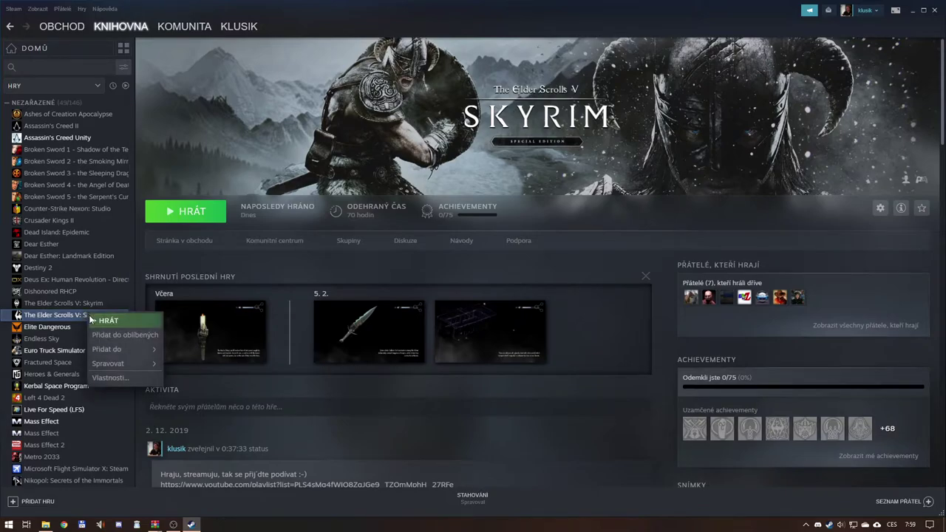
pyautogui.click(110, 378)
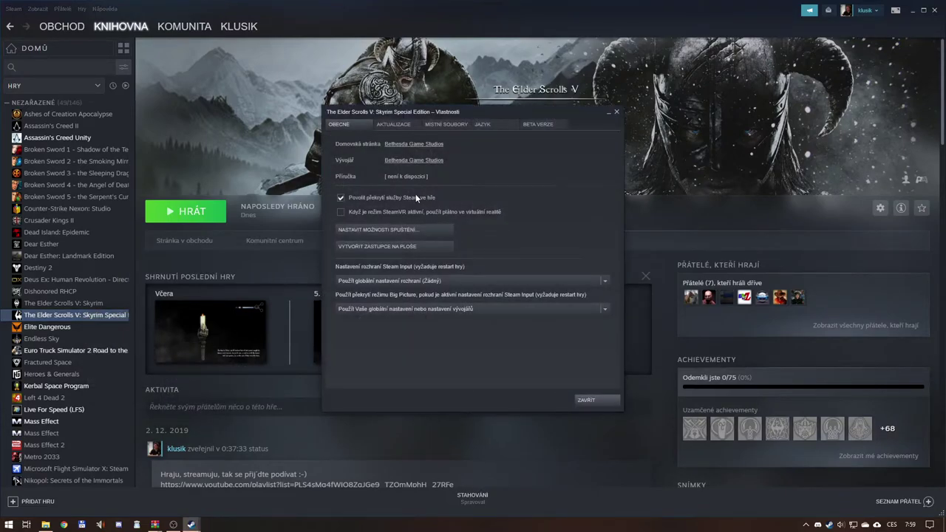
pyautogui.click(491, 126)
pyautogui.click(462, 158)
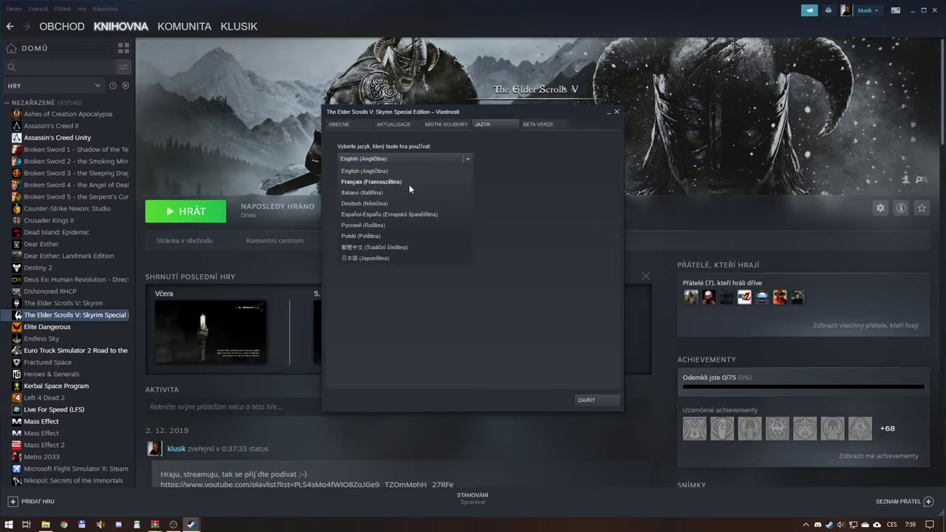
pyautogui.click(411, 322)
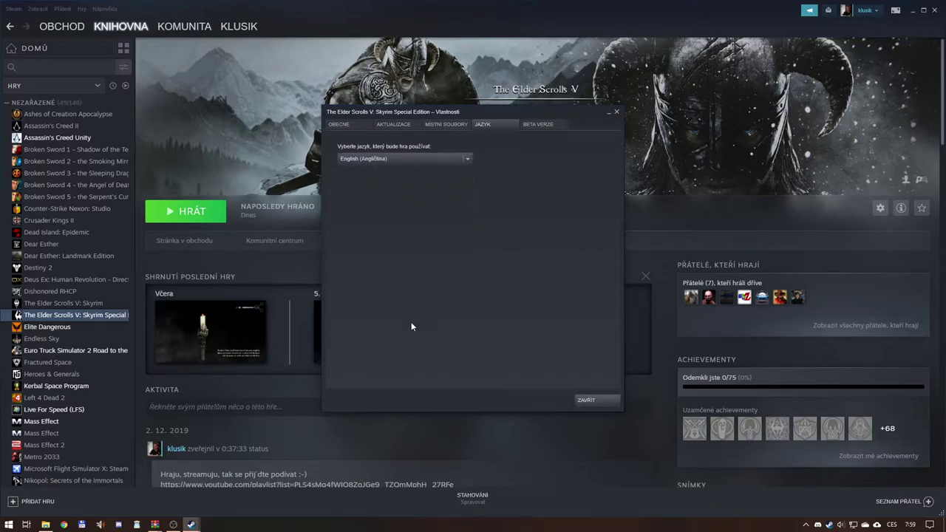
# Look through the game's local files, update, beta version and general properties for a language-related setting
pyautogui.click(452, 127)
pyautogui.click(399, 124)
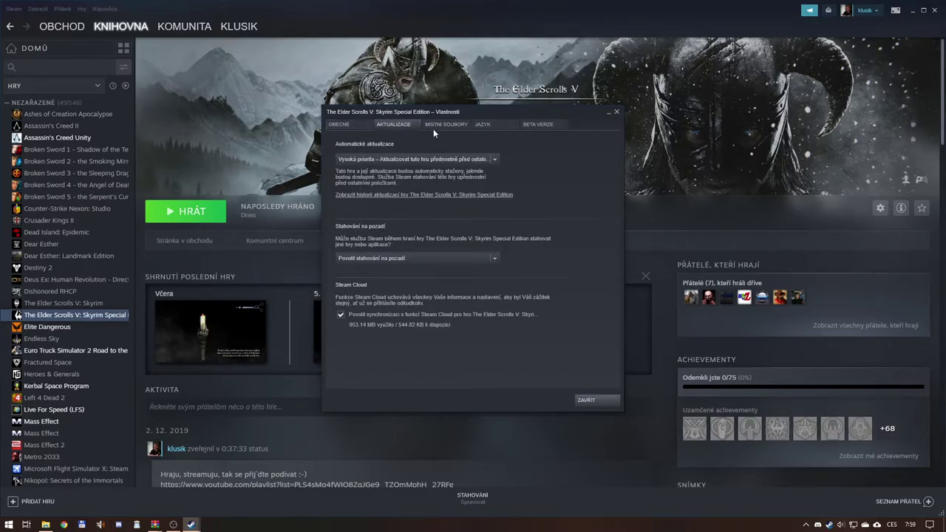
pyautogui.click(536, 124)
pyautogui.click(468, 159)
pyautogui.click(473, 159)
pyautogui.click(364, 125)
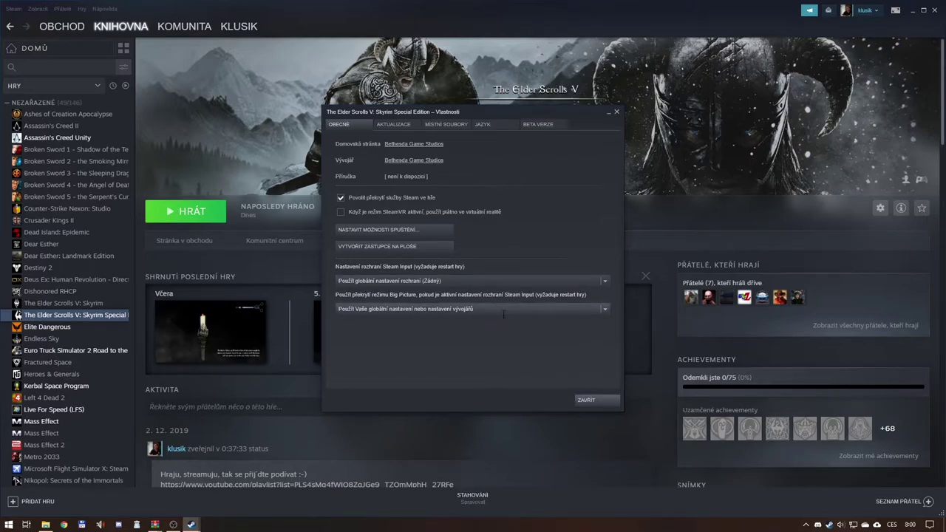
# Recheck the update, local file and language settings of Skyrim Special Edition, including the language choices, and close its properties
pyautogui.click(392, 124)
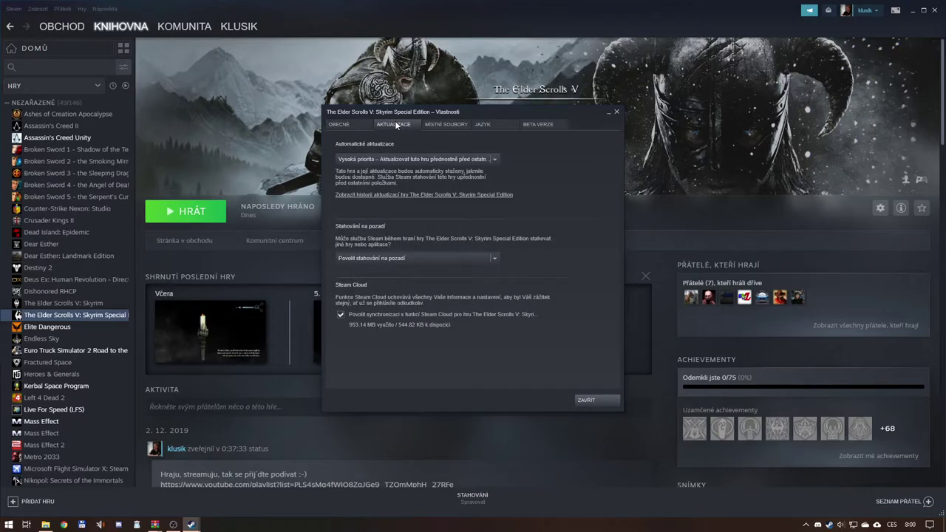
pyautogui.click(441, 125)
pyautogui.click(495, 127)
pyautogui.click(424, 156)
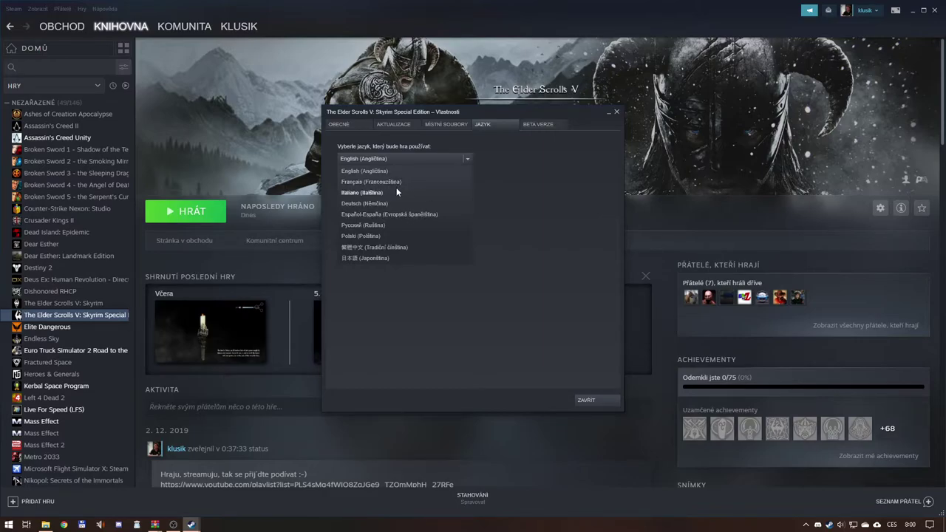
pyautogui.click(548, 341)
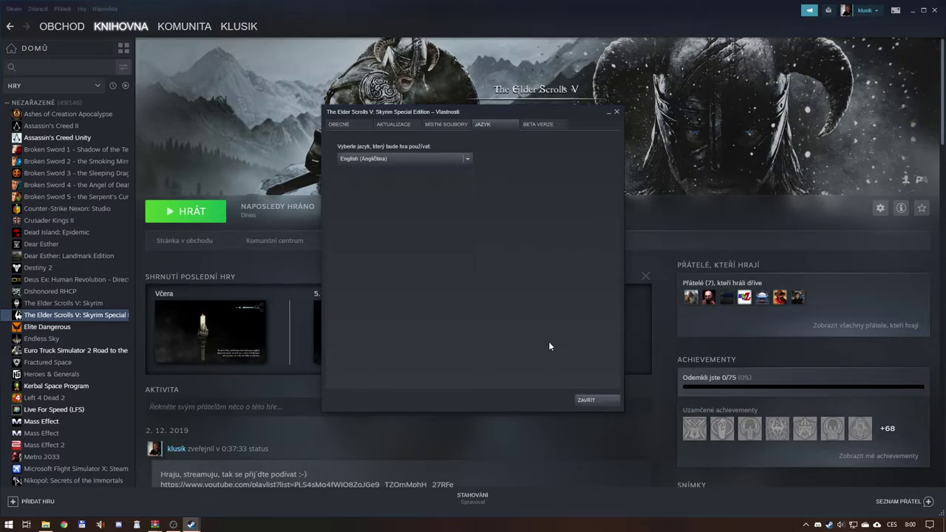
pyautogui.click(591, 399)
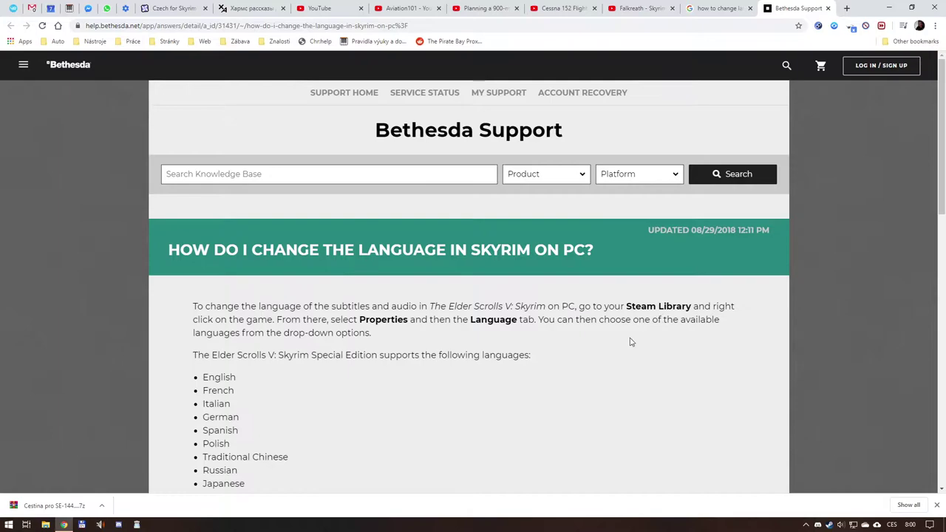
# Back in Chrome, read and close the Bethesda article, and open the Steam discussion "How to change/translate language?" past its content warning
pyautogui.scroll(-4, 628, 341)
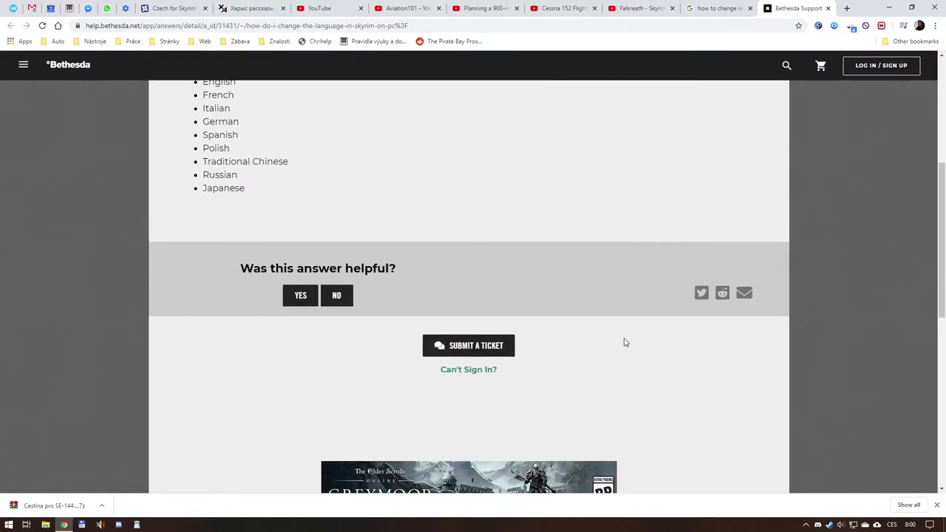
pyautogui.hotkey('ctrl', 'w')
pyautogui.scroll(-3, 654, 312)
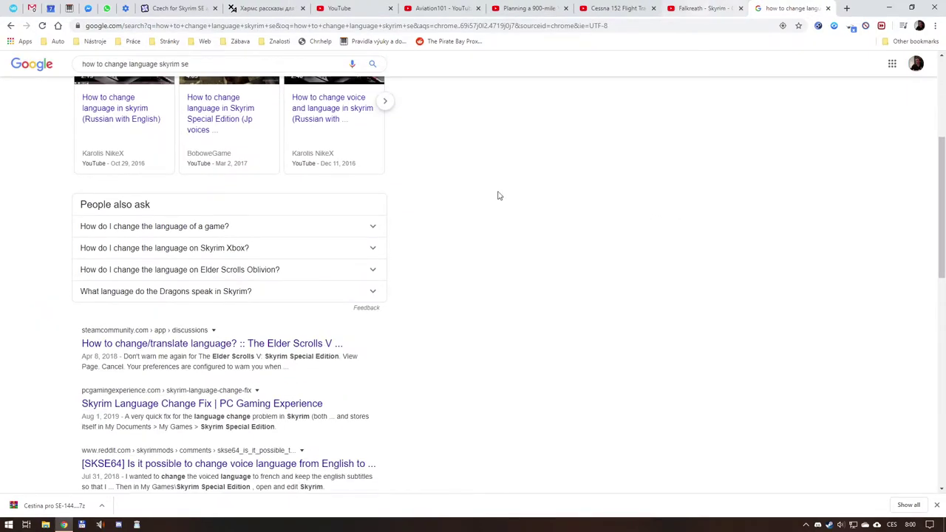
pyautogui.middleClick(270, 344)
pyautogui.hotkey('ctrl', 'Tab')
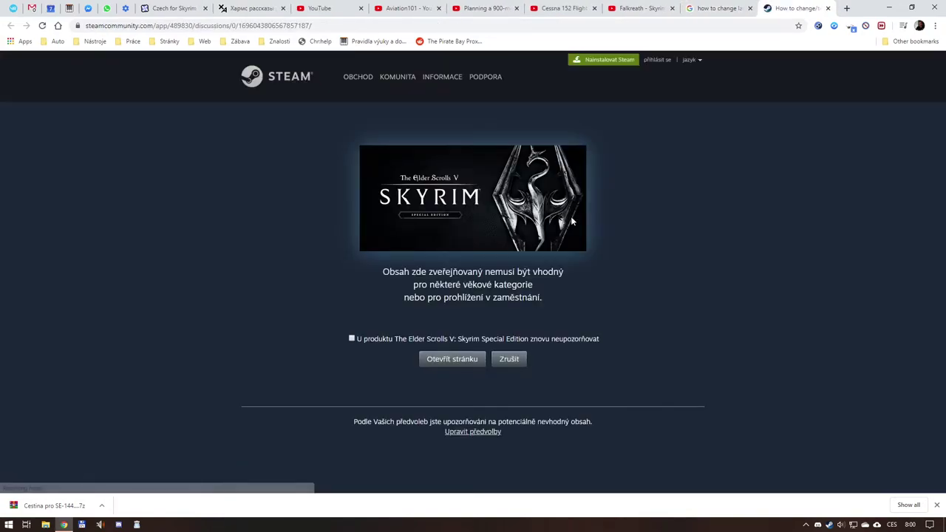
pyautogui.click(428, 359)
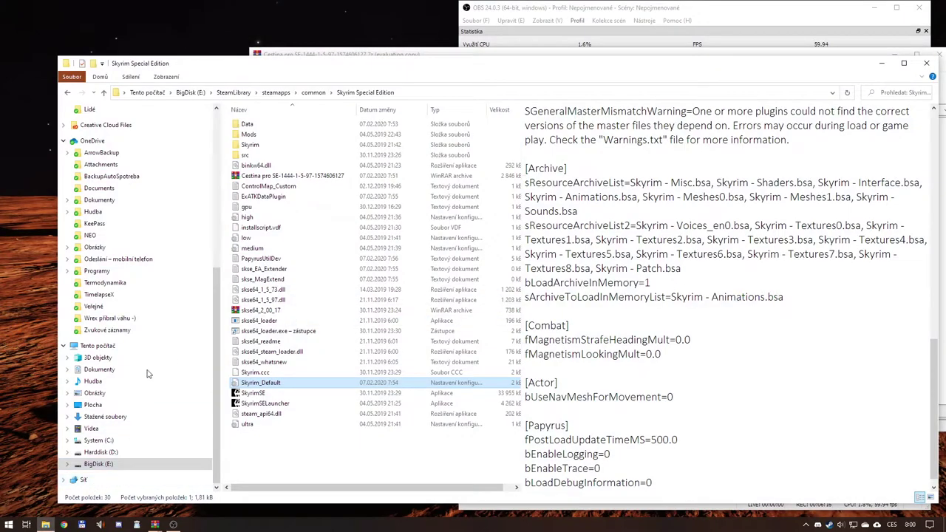
# Switch to File Explorer and open the my games folder in Dokumenty
pyautogui.click(218, 169)
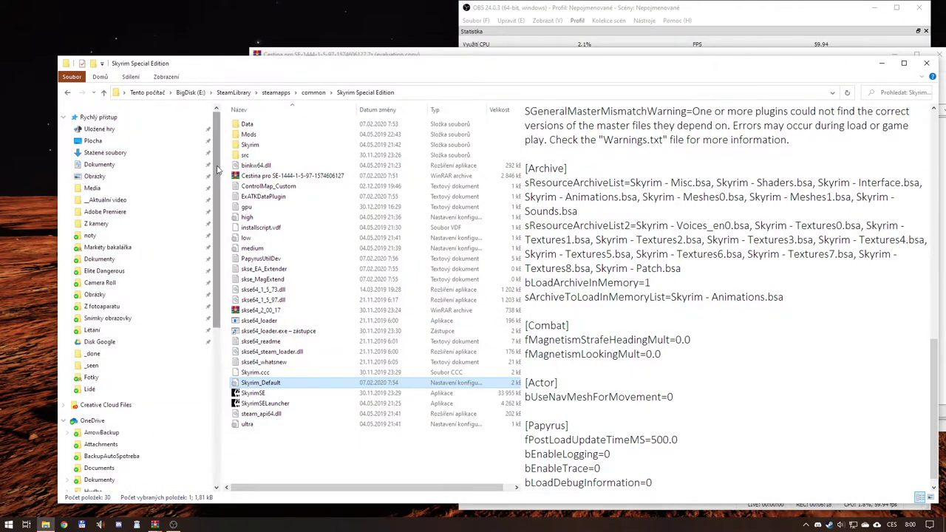
pyautogui.click(119, 165)
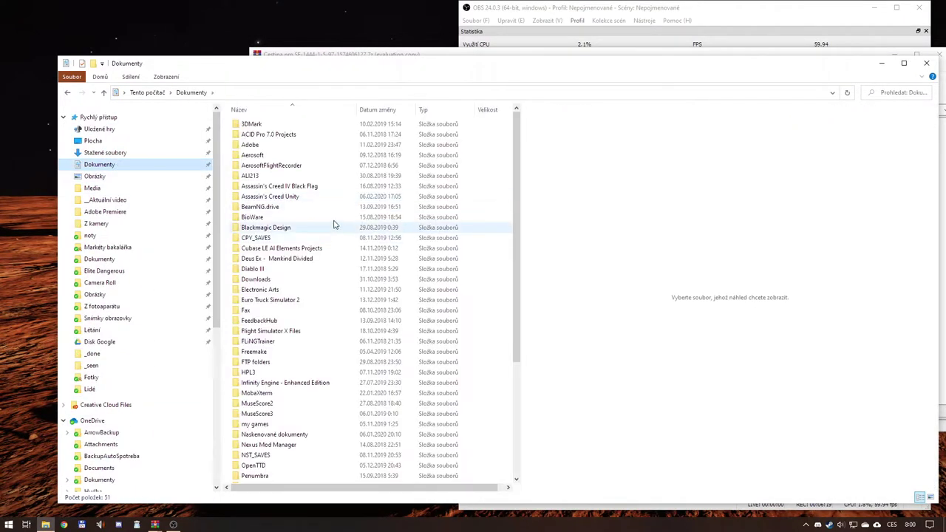
pyautogui.click(280, 280)
pyautogui.press('m')
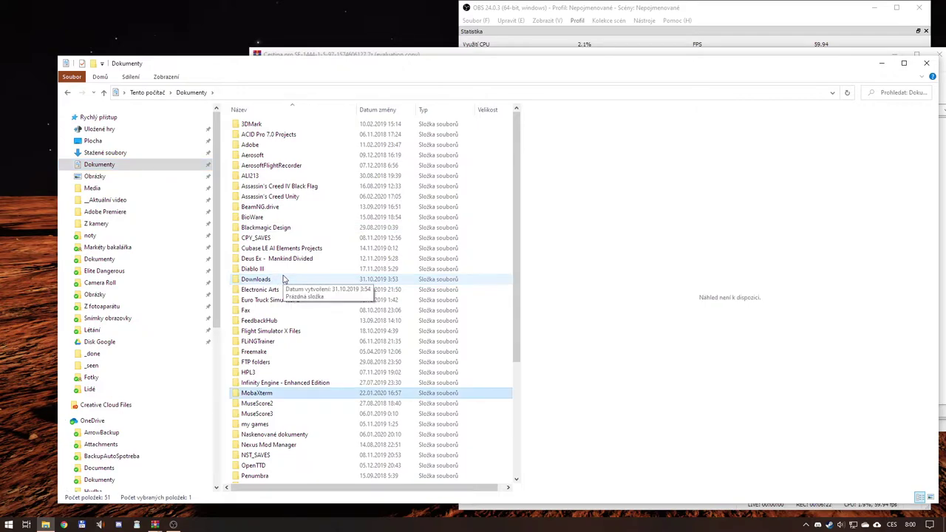
pyautogui.press('m')
pyautogui.press('m')
pyautogui.press('m')
pyautogui.press('Return')
# Open the Skyrim Special Edition folder within my games and preview the Skyrim configuration file
pyautogui.press('d')
pyautogui.press('d')
pyautogui.press('s')
pyautogui.press('s')
pyautogui.press('Return')
pyautogui.press('s')
pyautogui.press('s')
pyautogui.press('s')
# Check the Steam discussion's instructions again in Chrome, and compare them with the Skyrim configuration file's preview in File Explorer
pyautogui.hotkey('alt', 'Tab')
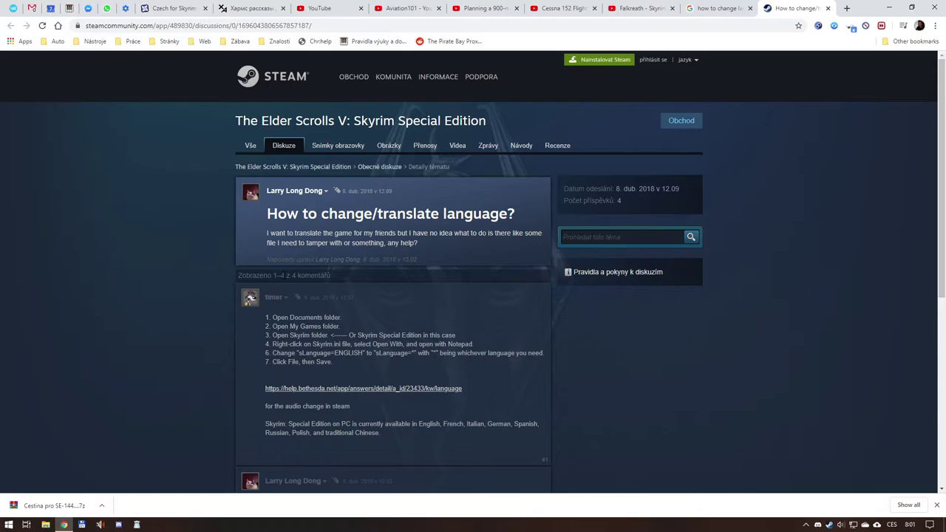
pyautogui.hotkey('alt', 'Tab')
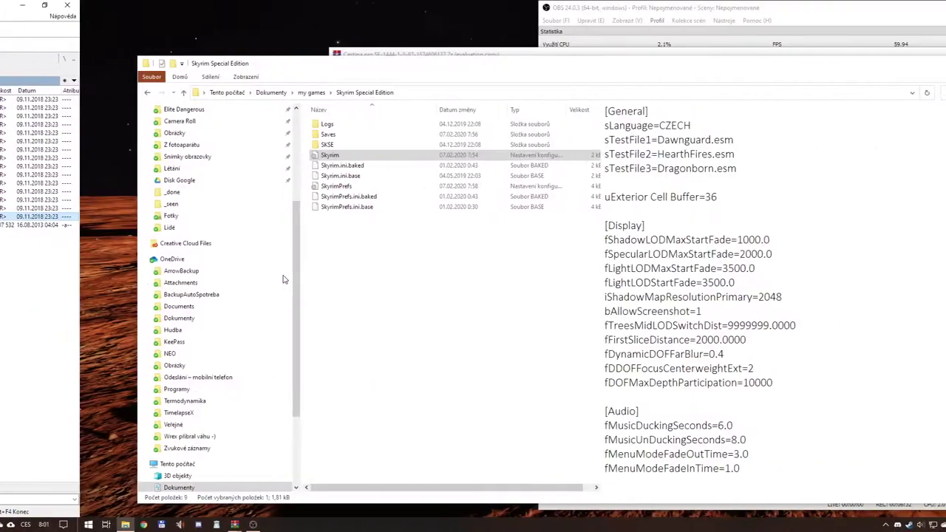
pyautogui.press('s')
pyautogui.press('s')
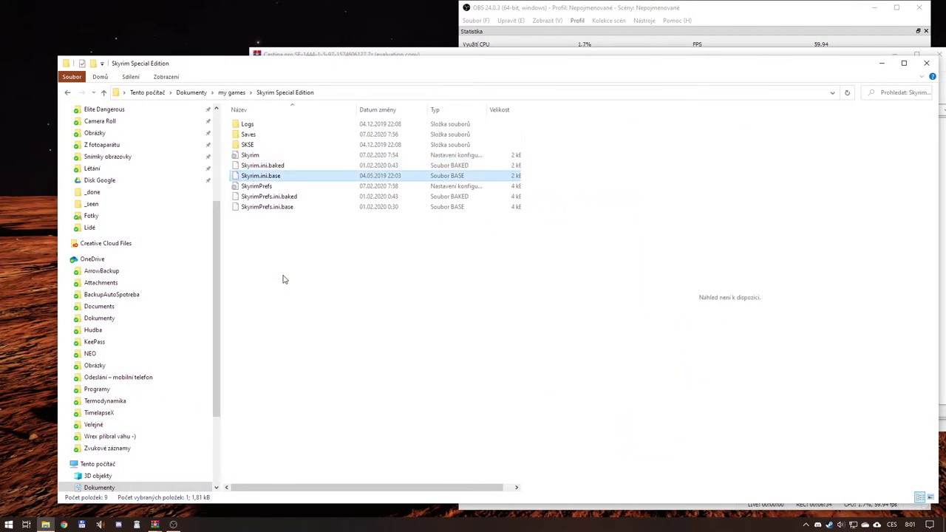
pyautogui.press('Up')
pyautogui.press('Up')
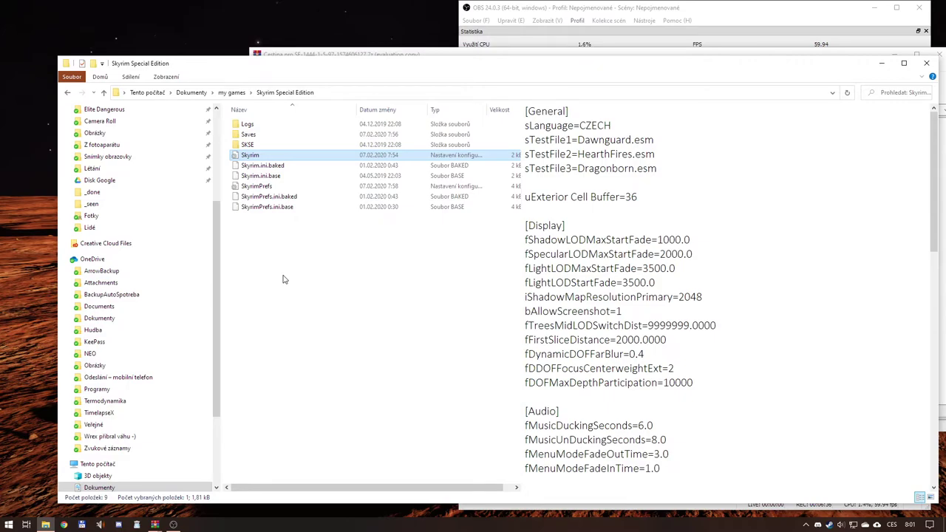
pyautogui.click(259, 169)
pyautogui.click(250, 156)
# Close the File Explorer window and both open windows of the Czech translation archive
pyautogui.click(926, 63)
pyautogui.click(934, 56)
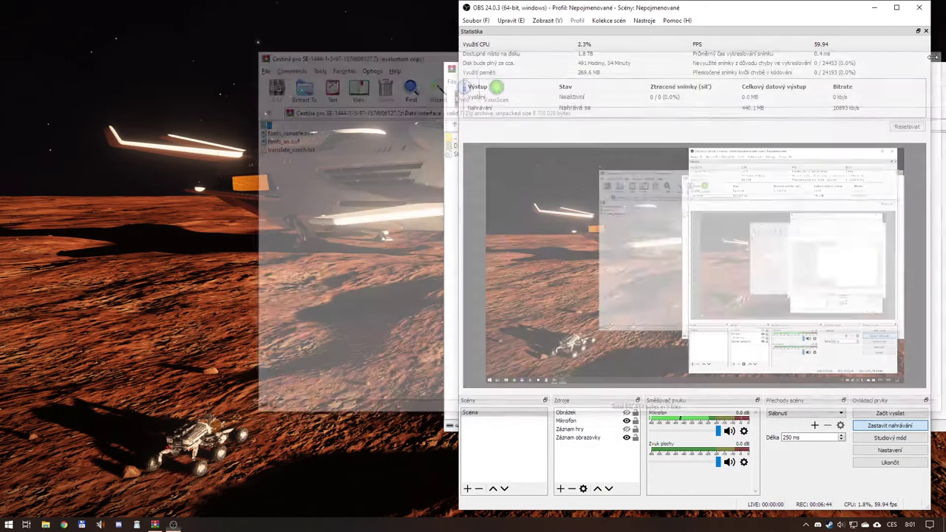
pyautogui.hotkey('alt', 'space')
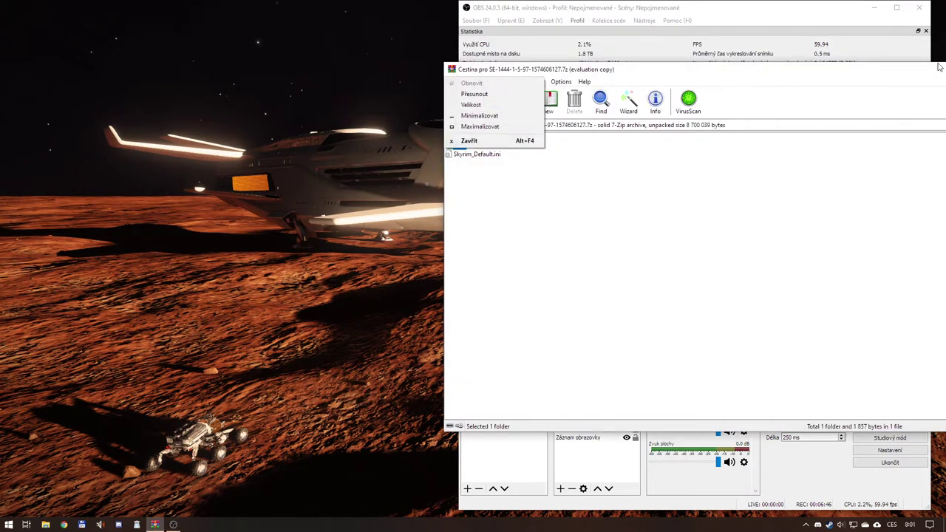
pyautogui.click(493, 140)
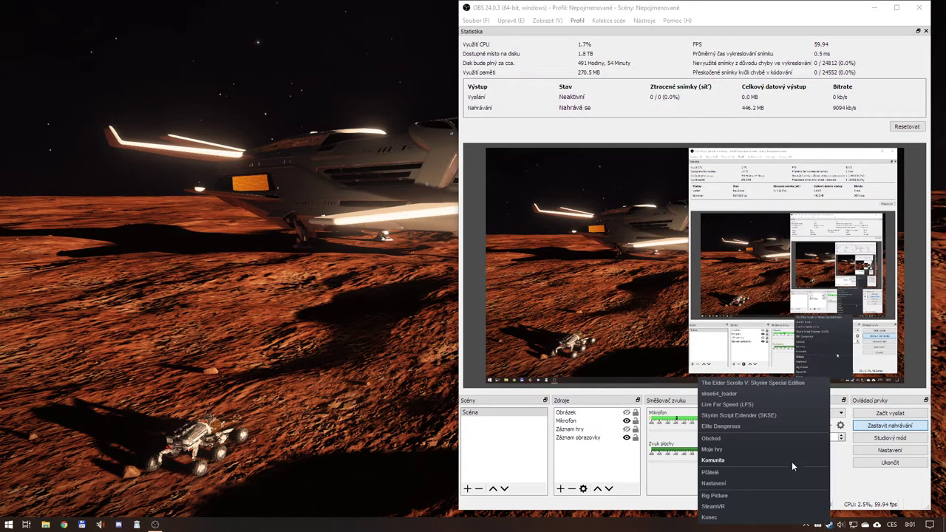
# Launch skse64_loader through Steam and continue from the last saved game
pyautogui.click(728, 395)
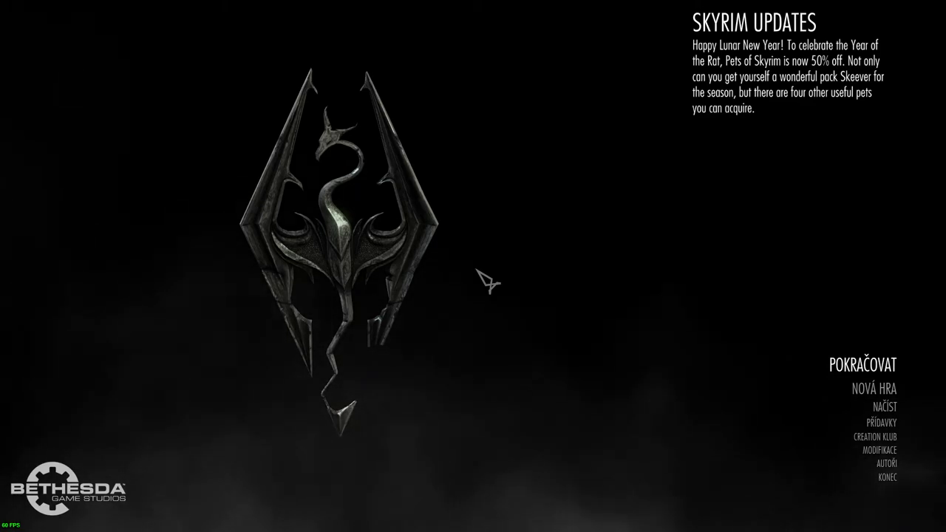
pyautogui.press('Return')
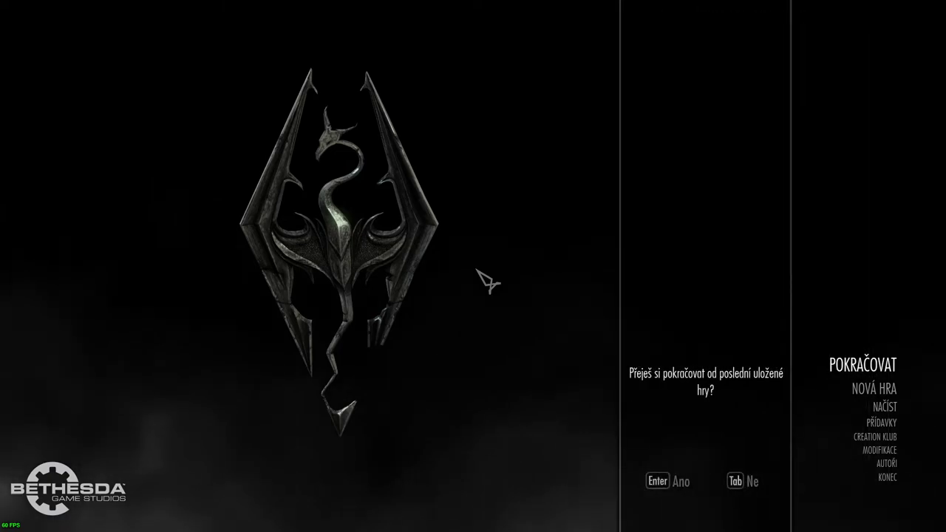
pyautogui.press('Return')
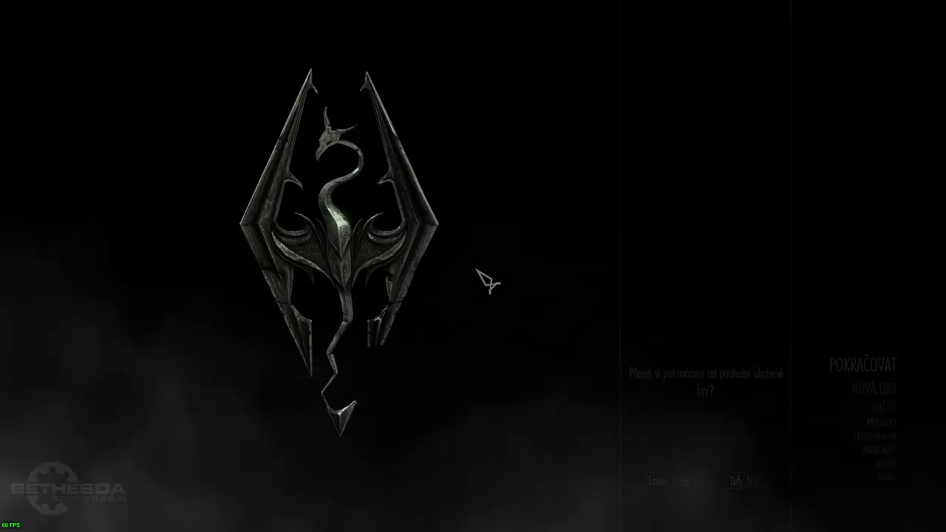